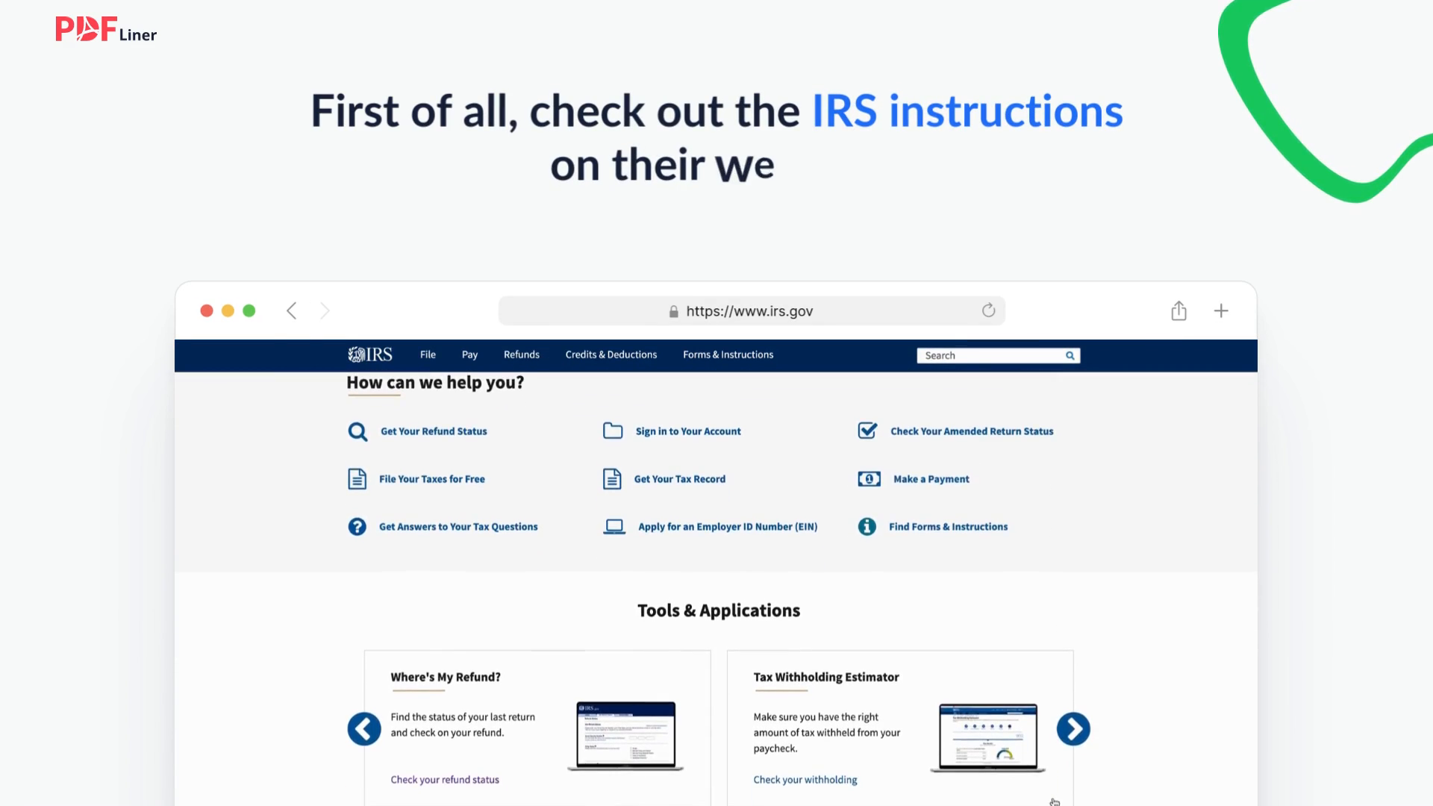
pyautogui.scroll(-4, 1054, 801)
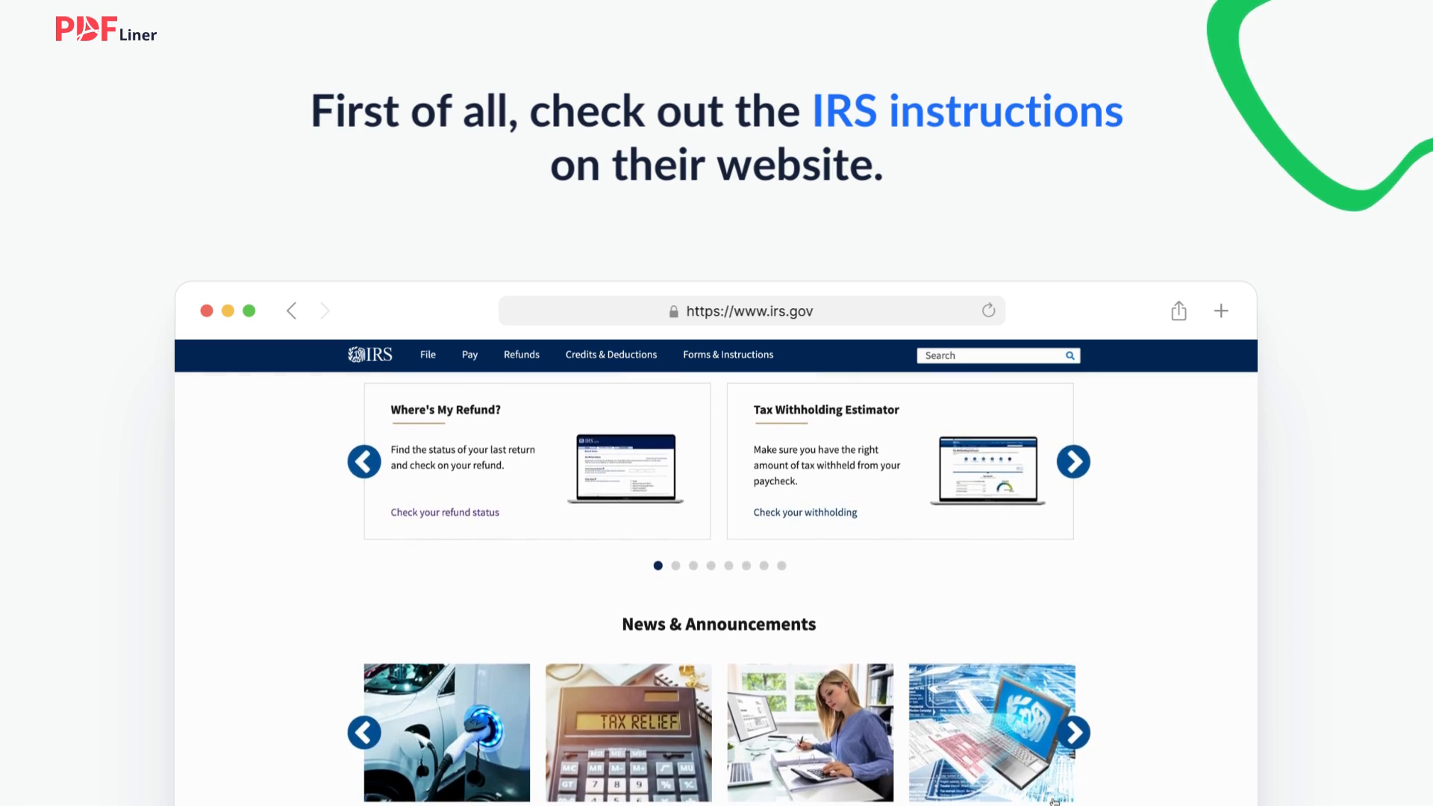
pyautogui.scroll(-1, 1054, 801)
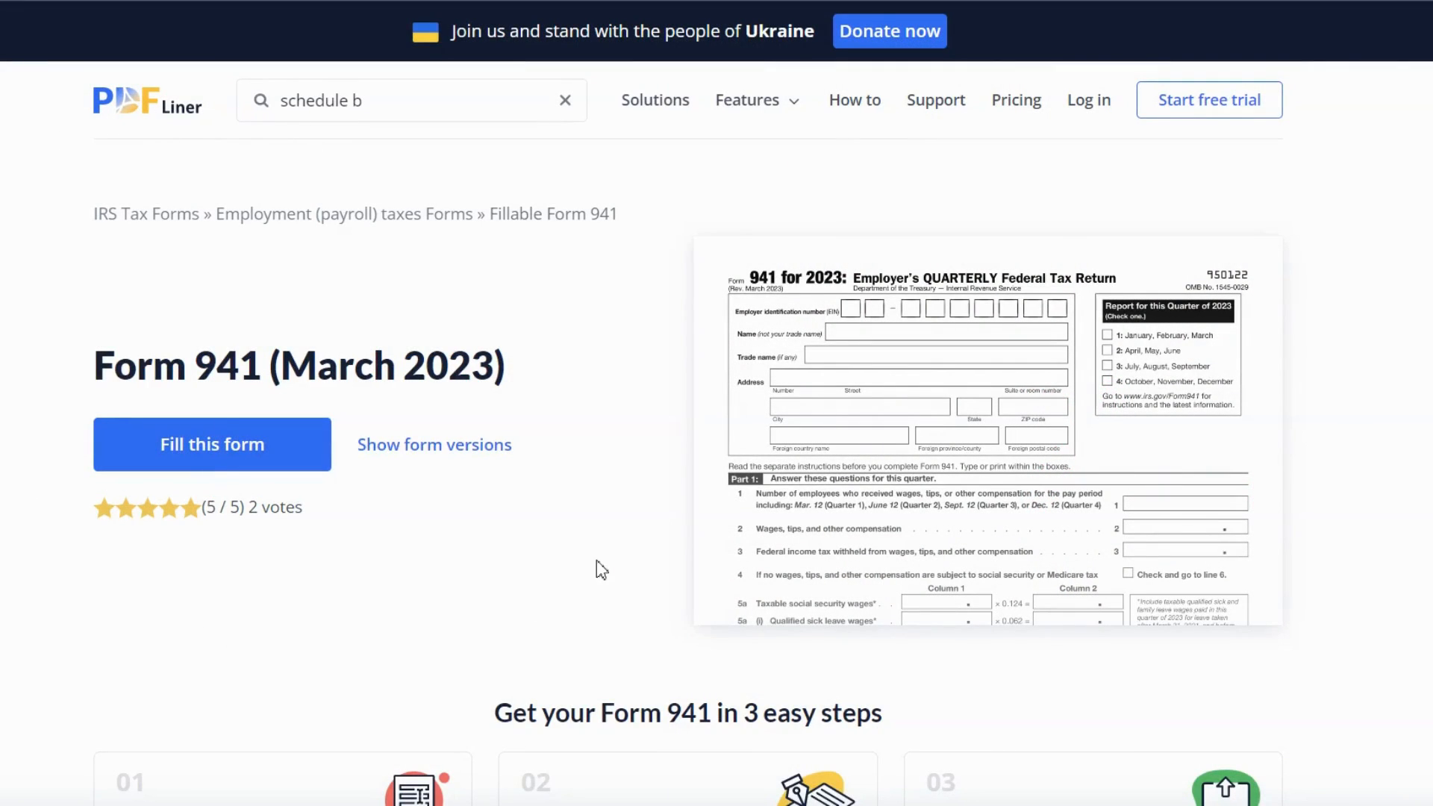
# - Open Form 941 (March 2023) for filling and mark January, February, March as the reporting quarter
pyautogui.click(234, 470)
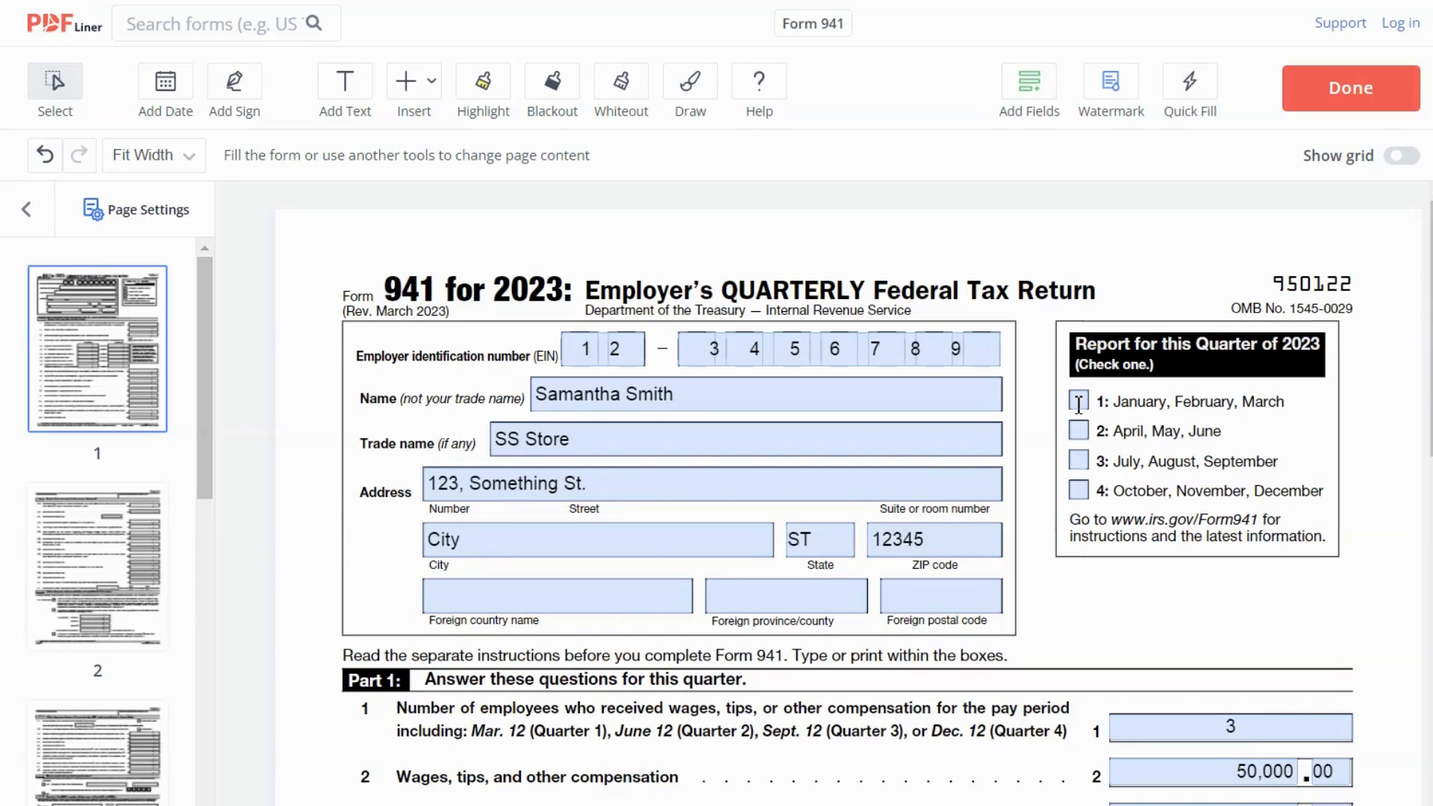
pyautogui.click(1079, 402)
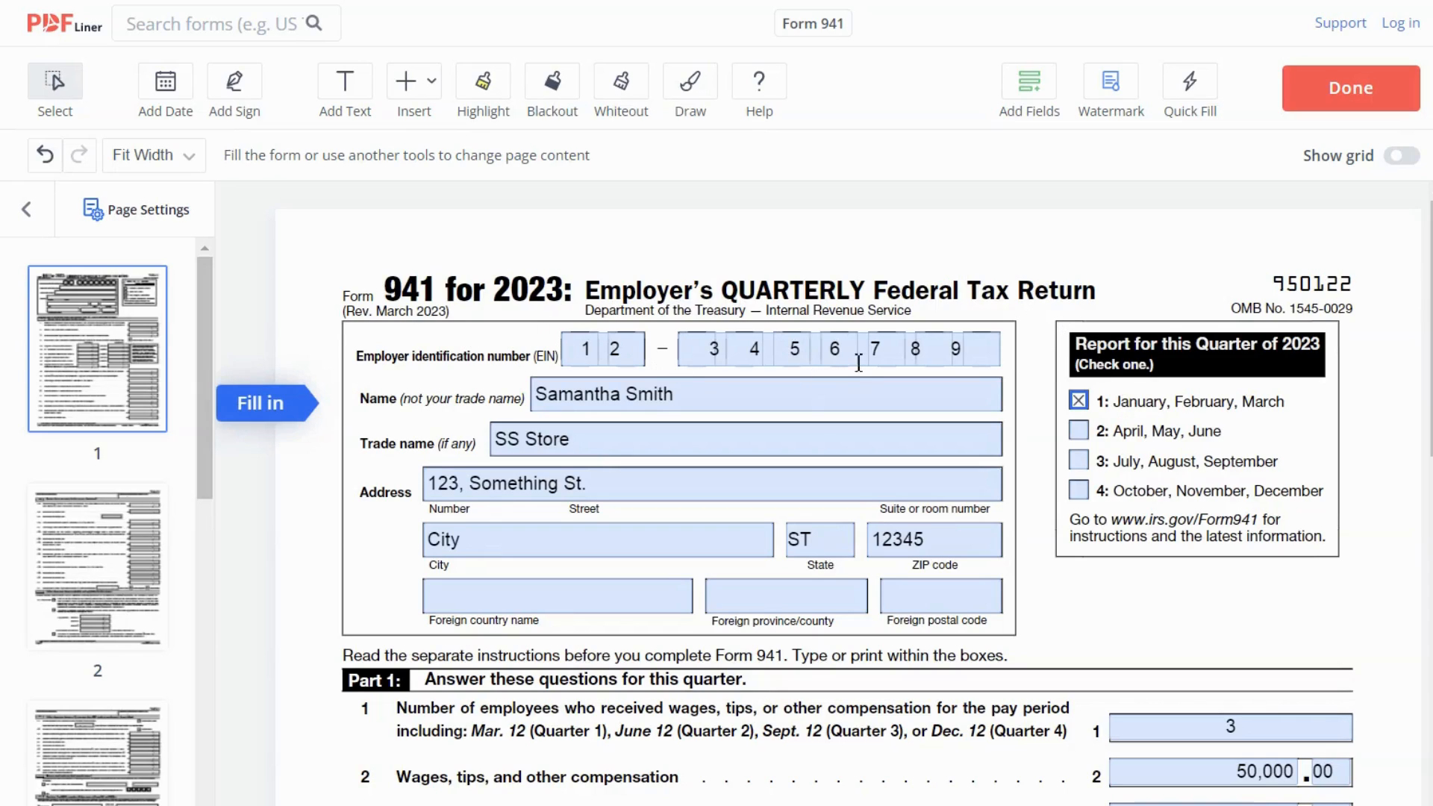
# - Review the employer identification number, name, trade name, street address and city fields in the form's header
pyautogui.click(876, 354)
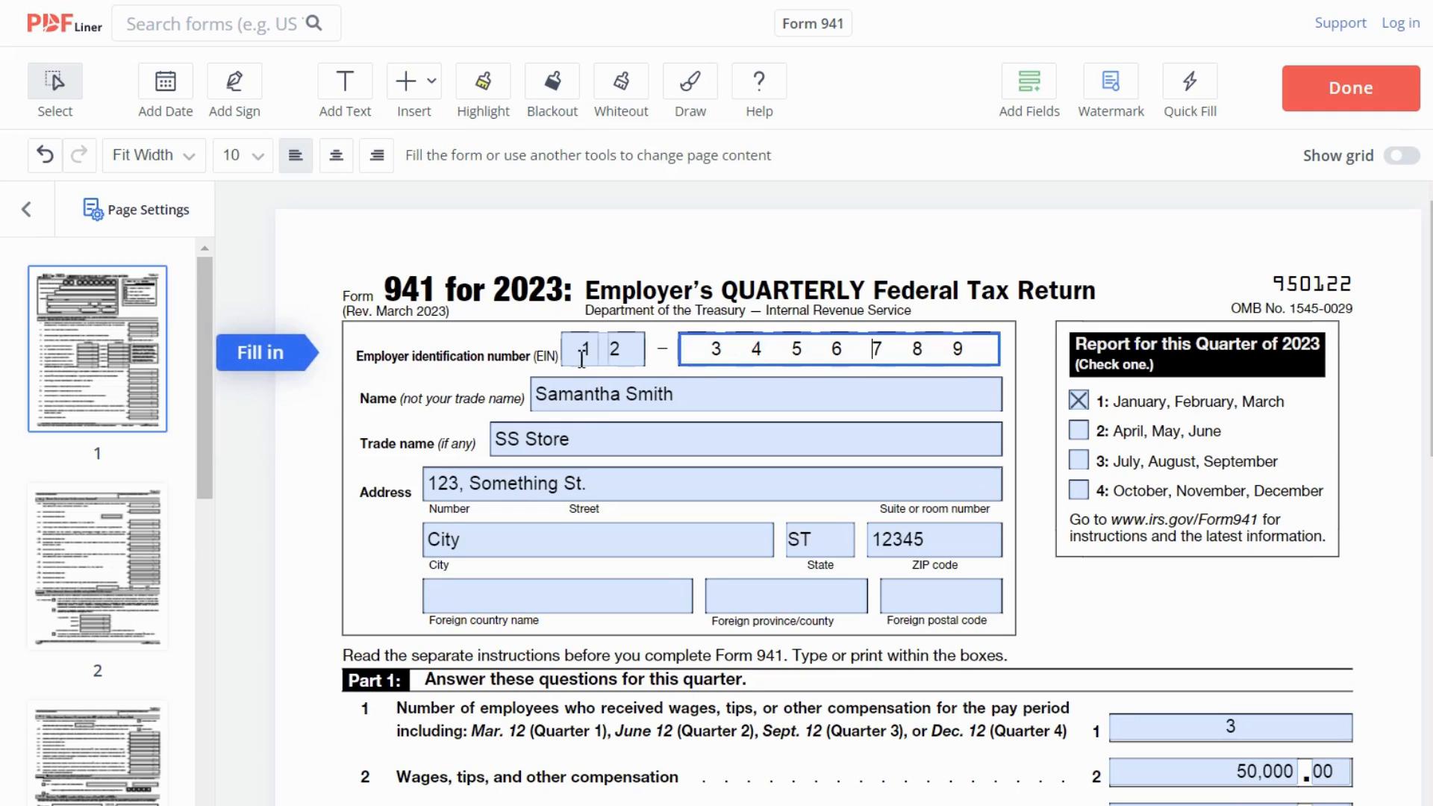
pyautogui.click(640, 402)
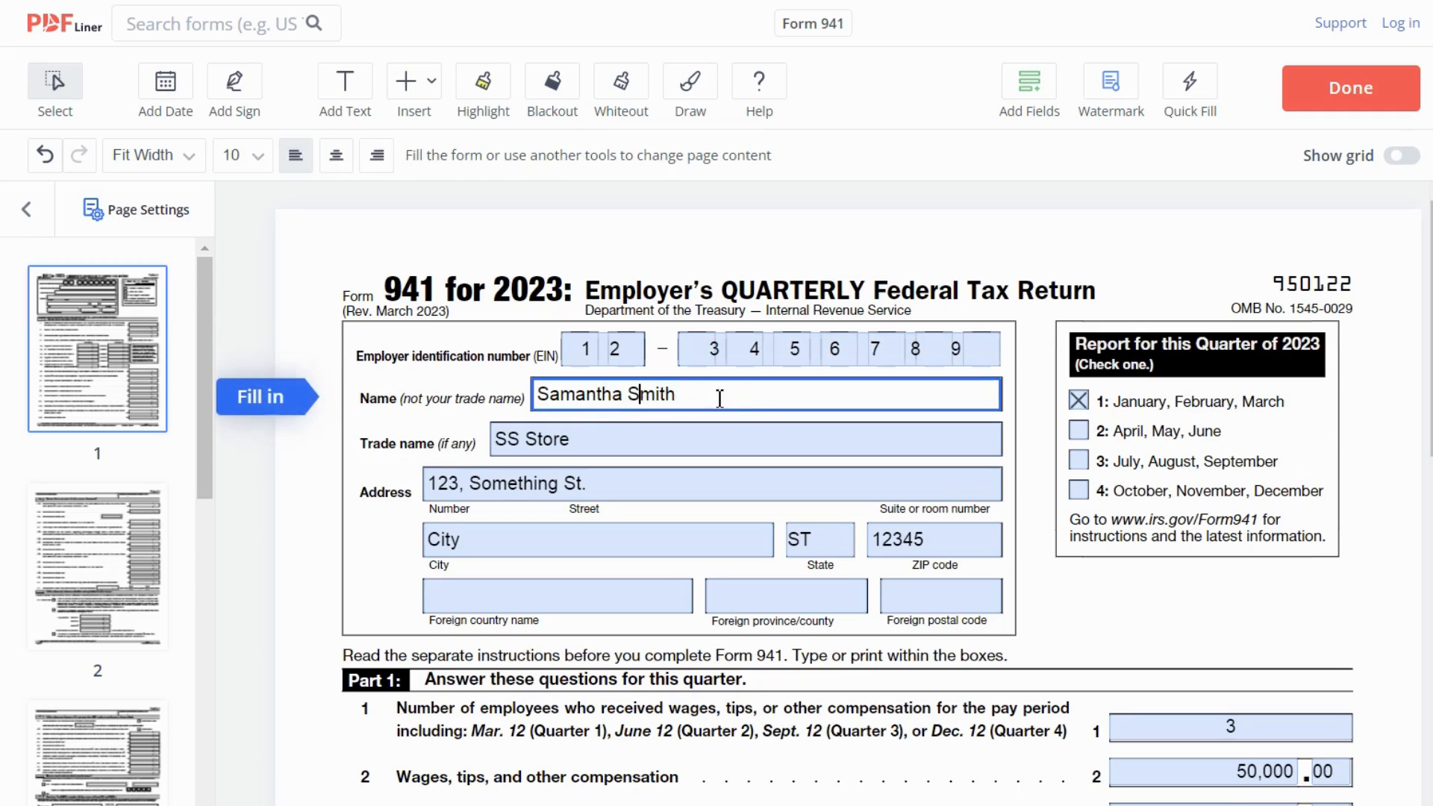
pyautogui.click(741, 446)
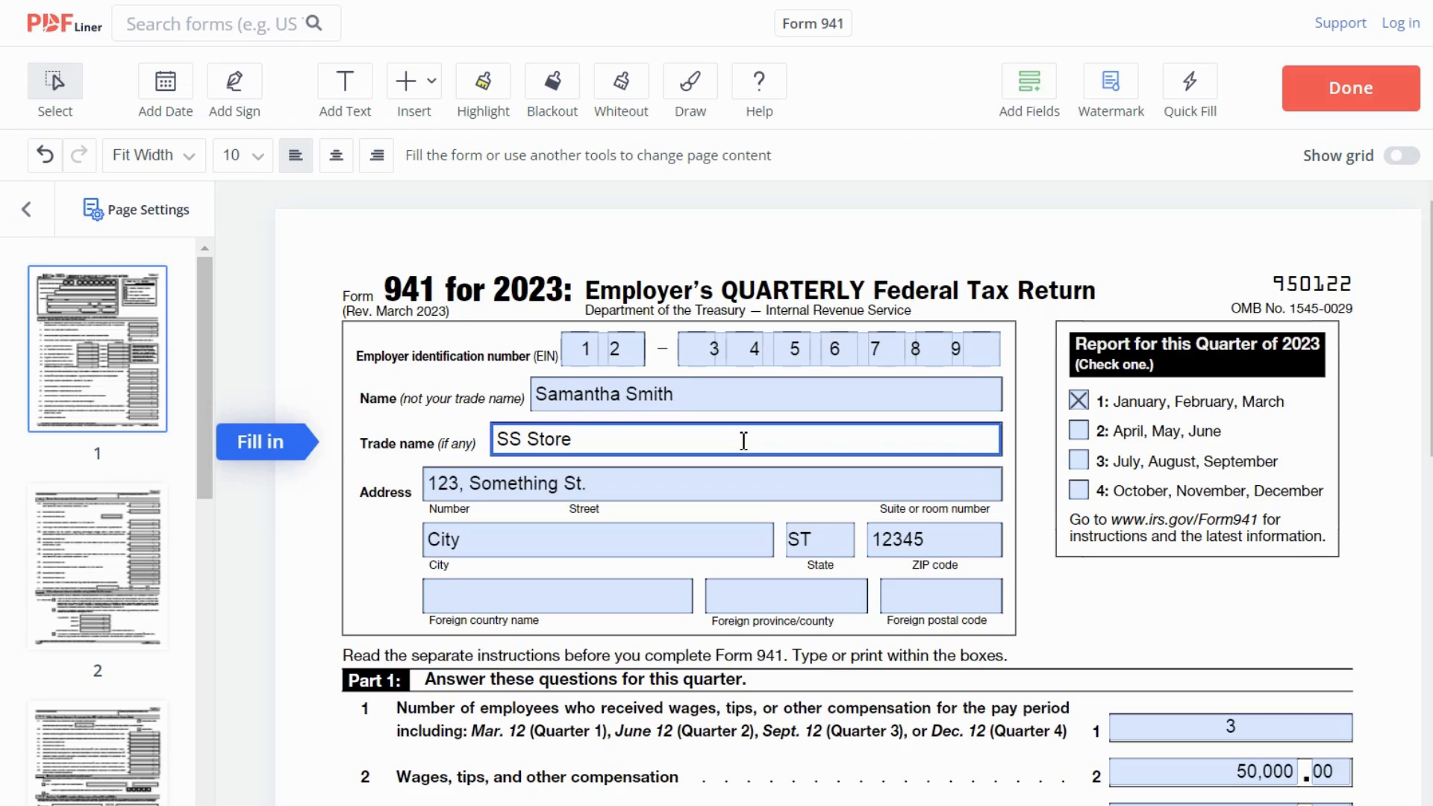
pyautogui.click(732, 482)
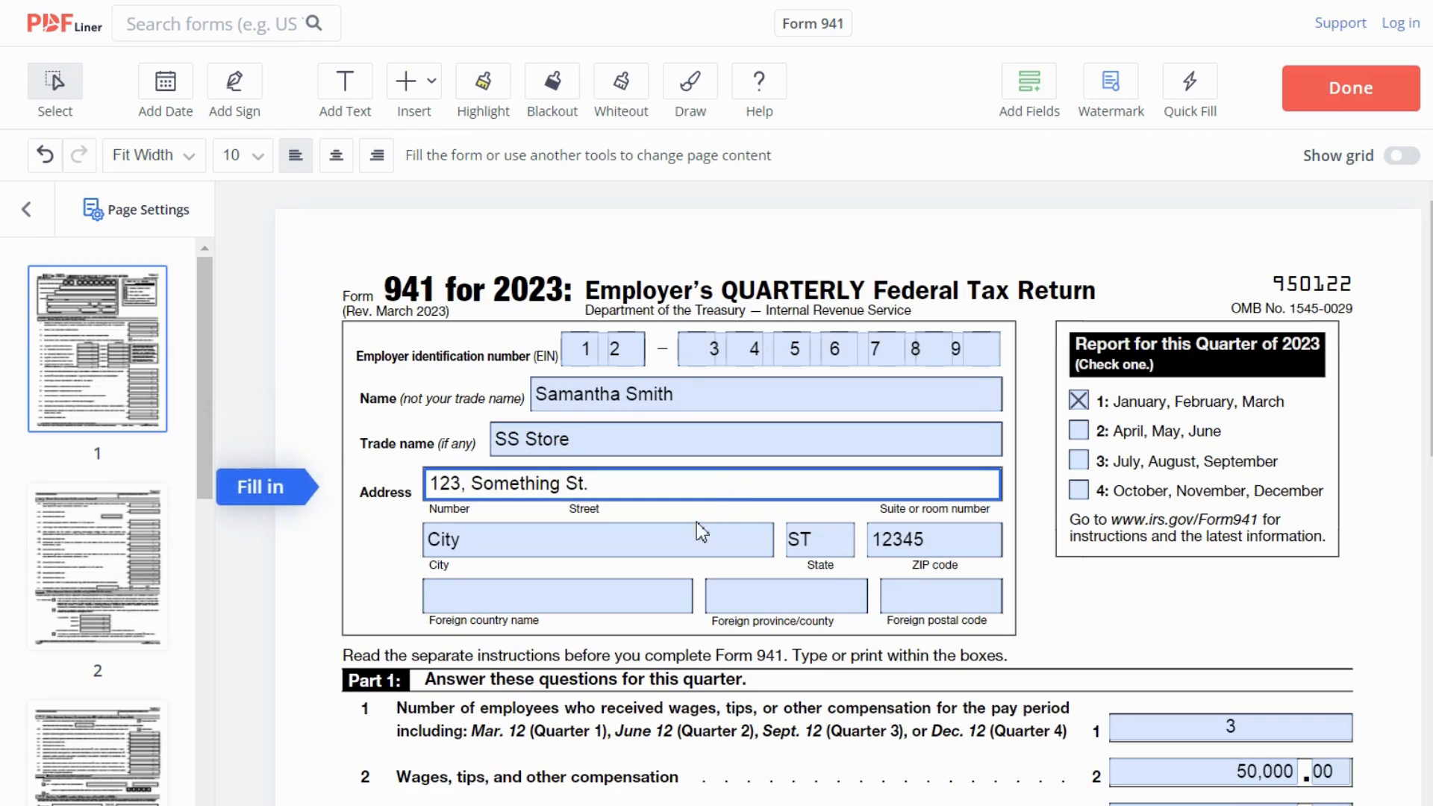
pyautogui.click(680, 542)
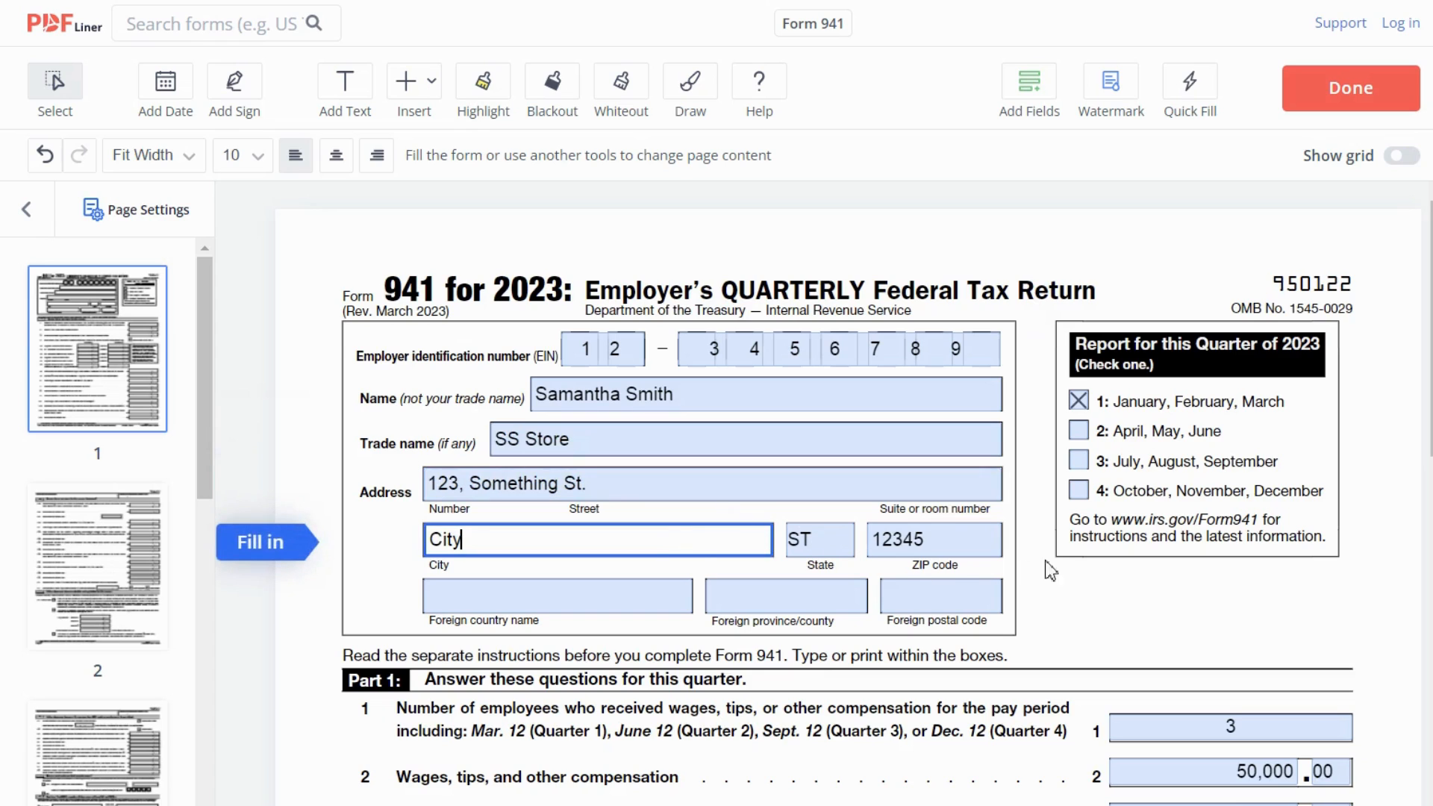
# - Review Part 1 lines 1 to 3 covering number of employees, wages and federal income tax withheld
pyautogui.scroll(-4, 851, 493)
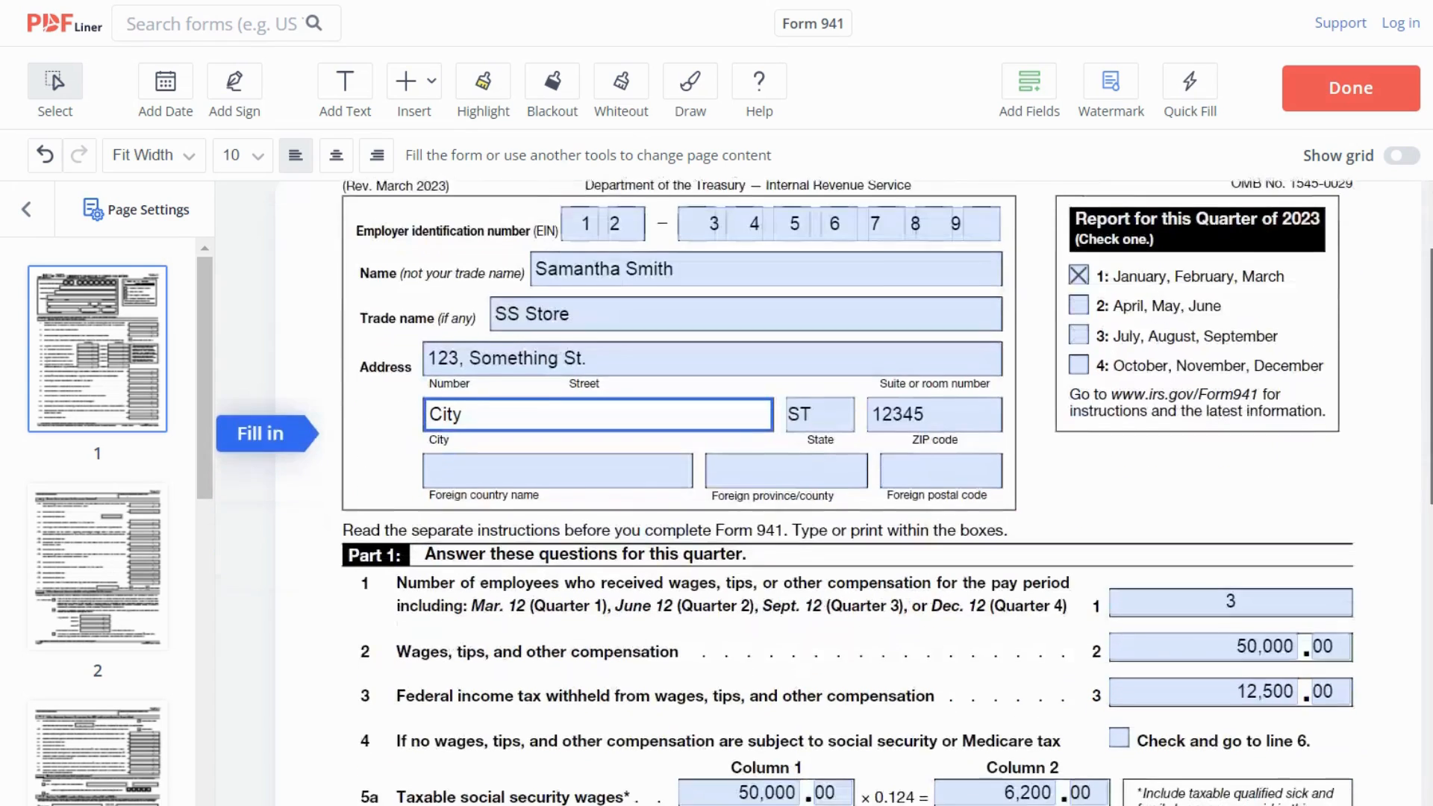
pyautogui.scroll(-2, 1380, 337)
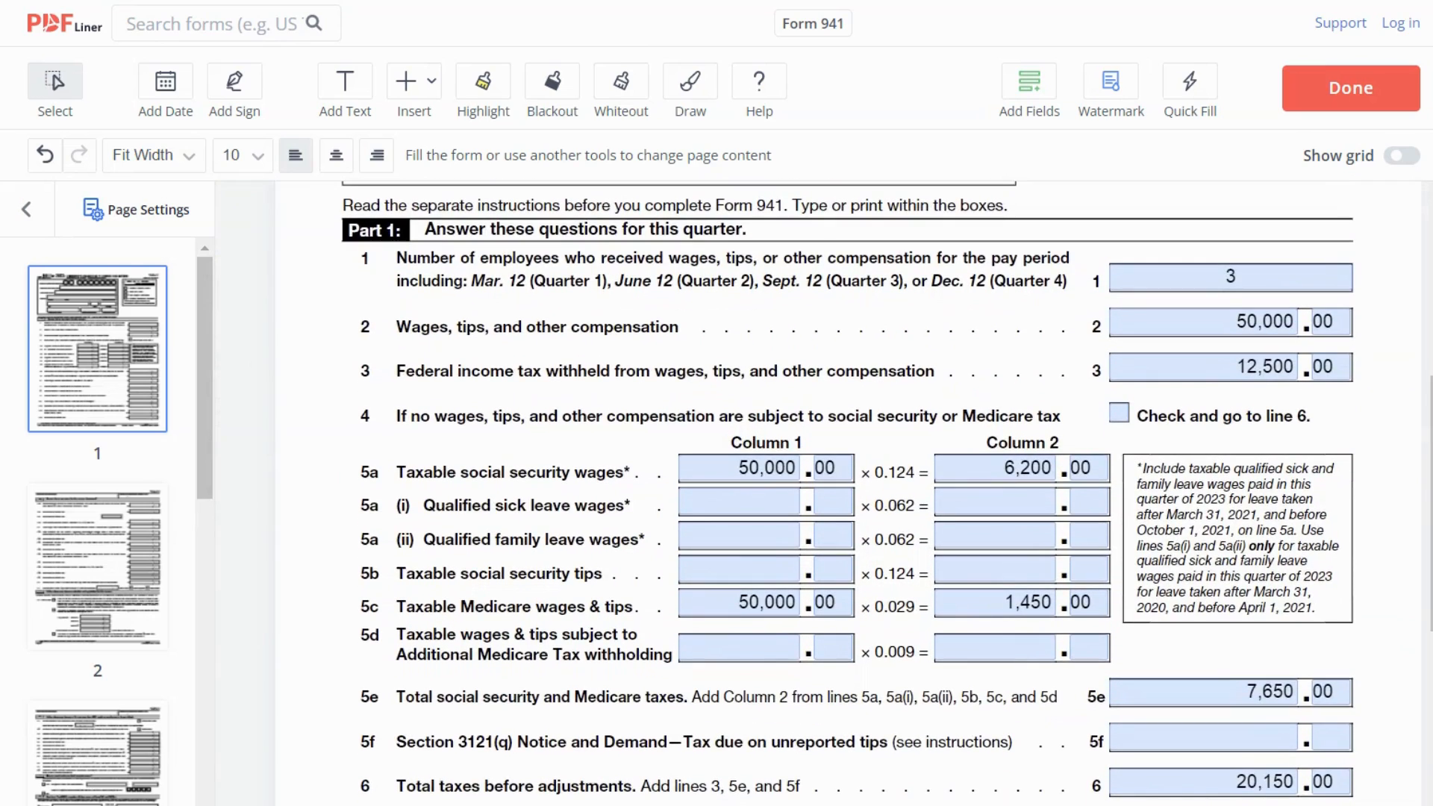
pyautogui.click(1316, 279)
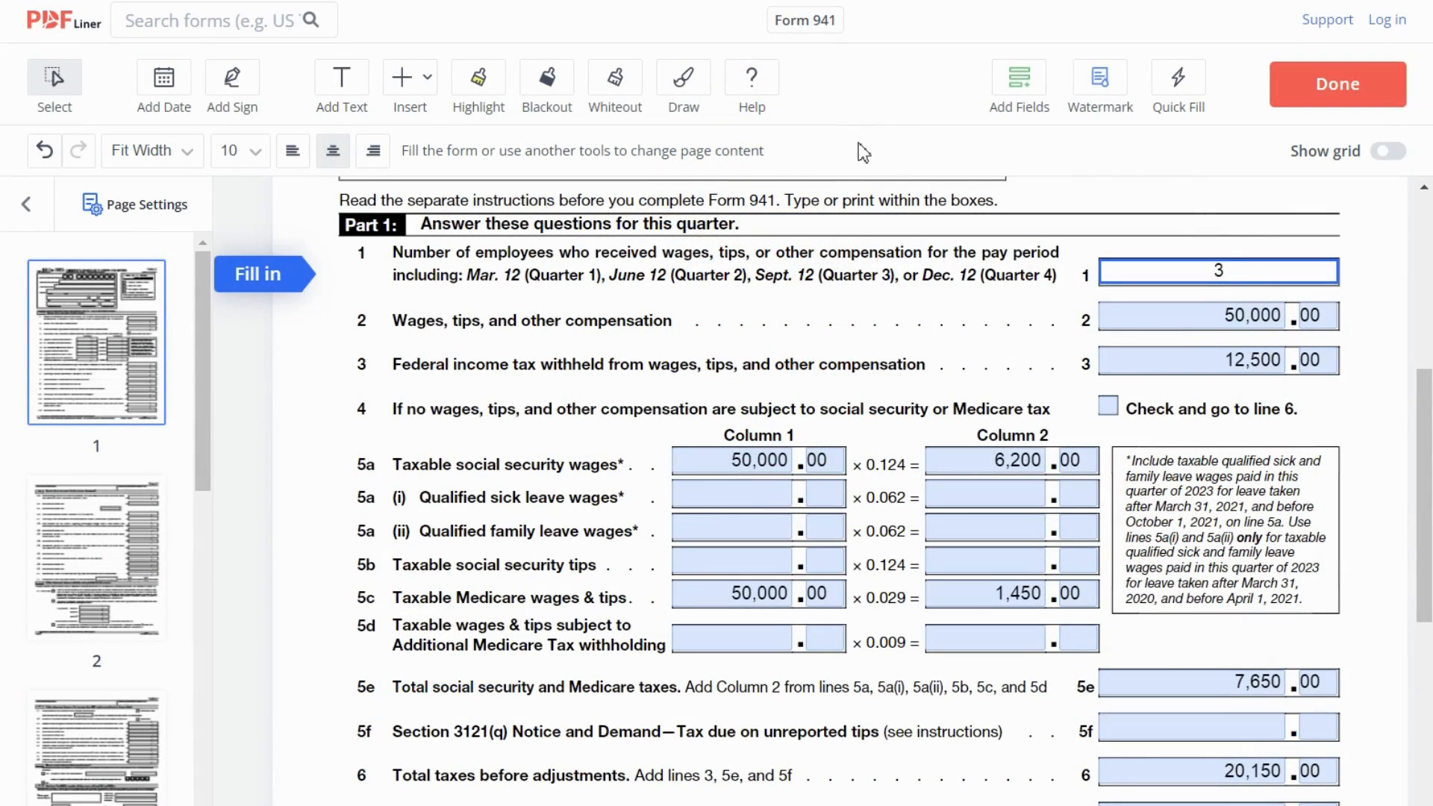
pyautogui.click(1170, 328)
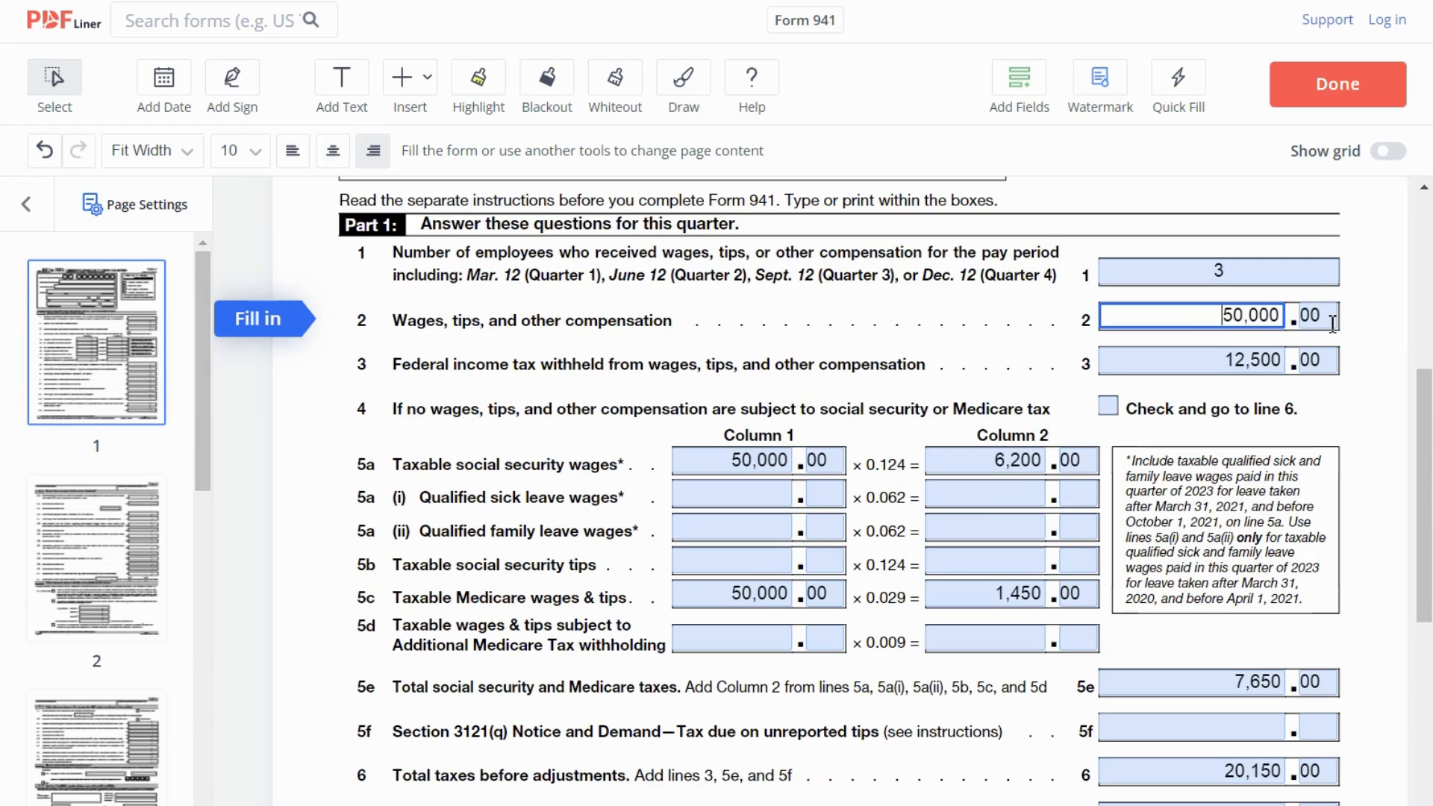
pyautogui.click(1210, 366)
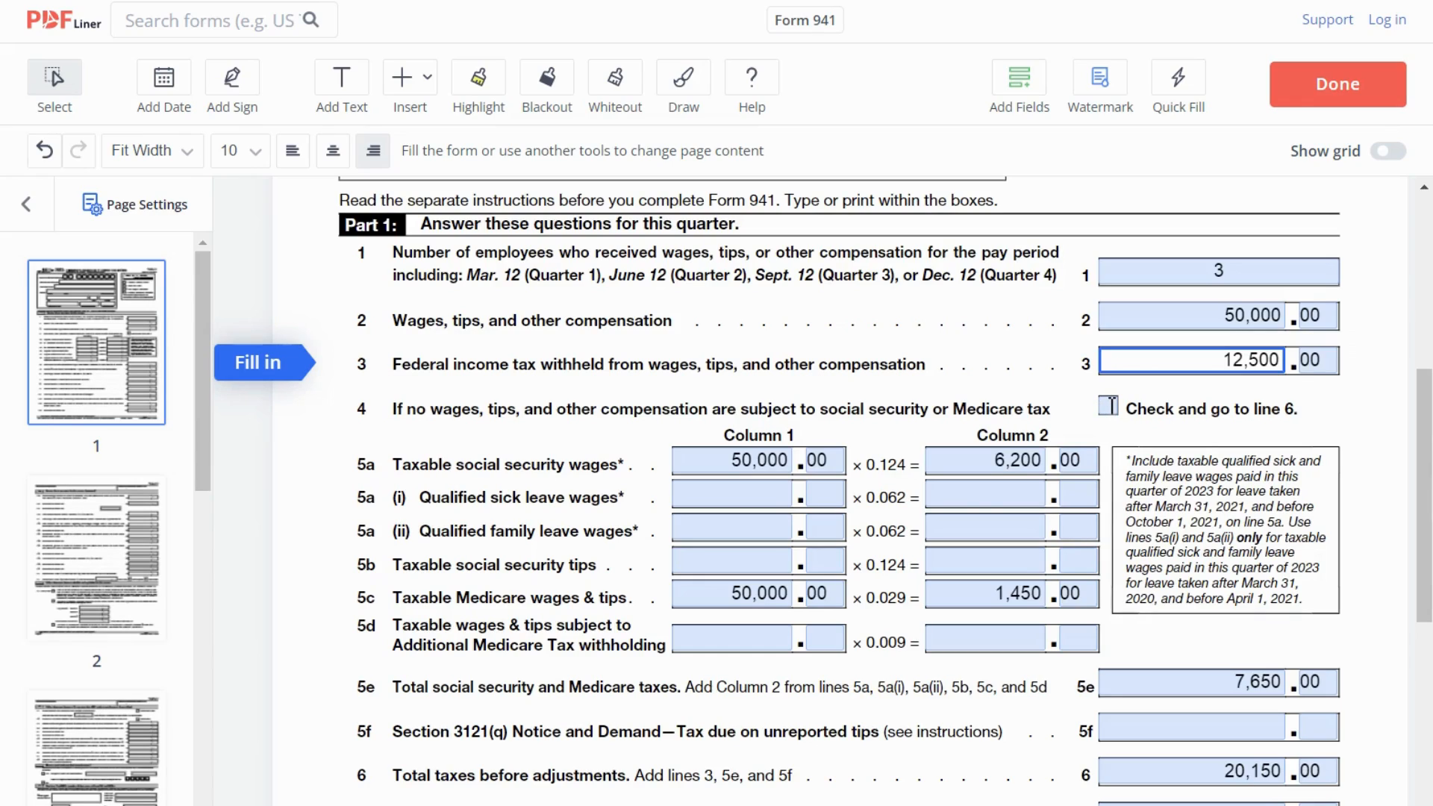
# - Review the Column 1 entries for social security, sick and family leave, tips and Medicare wages on lines 5a to 5d
pyautogui.click(732, 460)
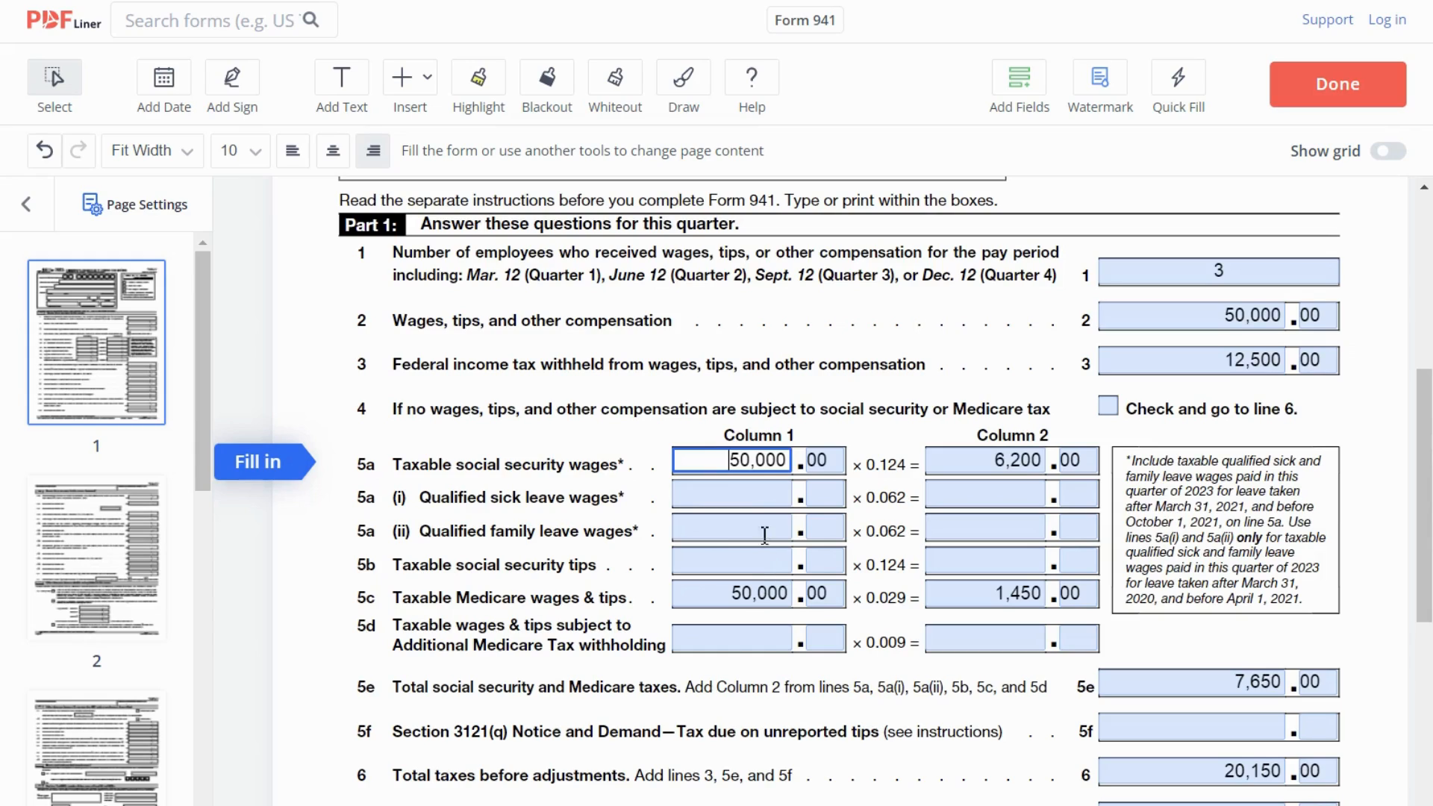
pyautogui.click(765, 495)
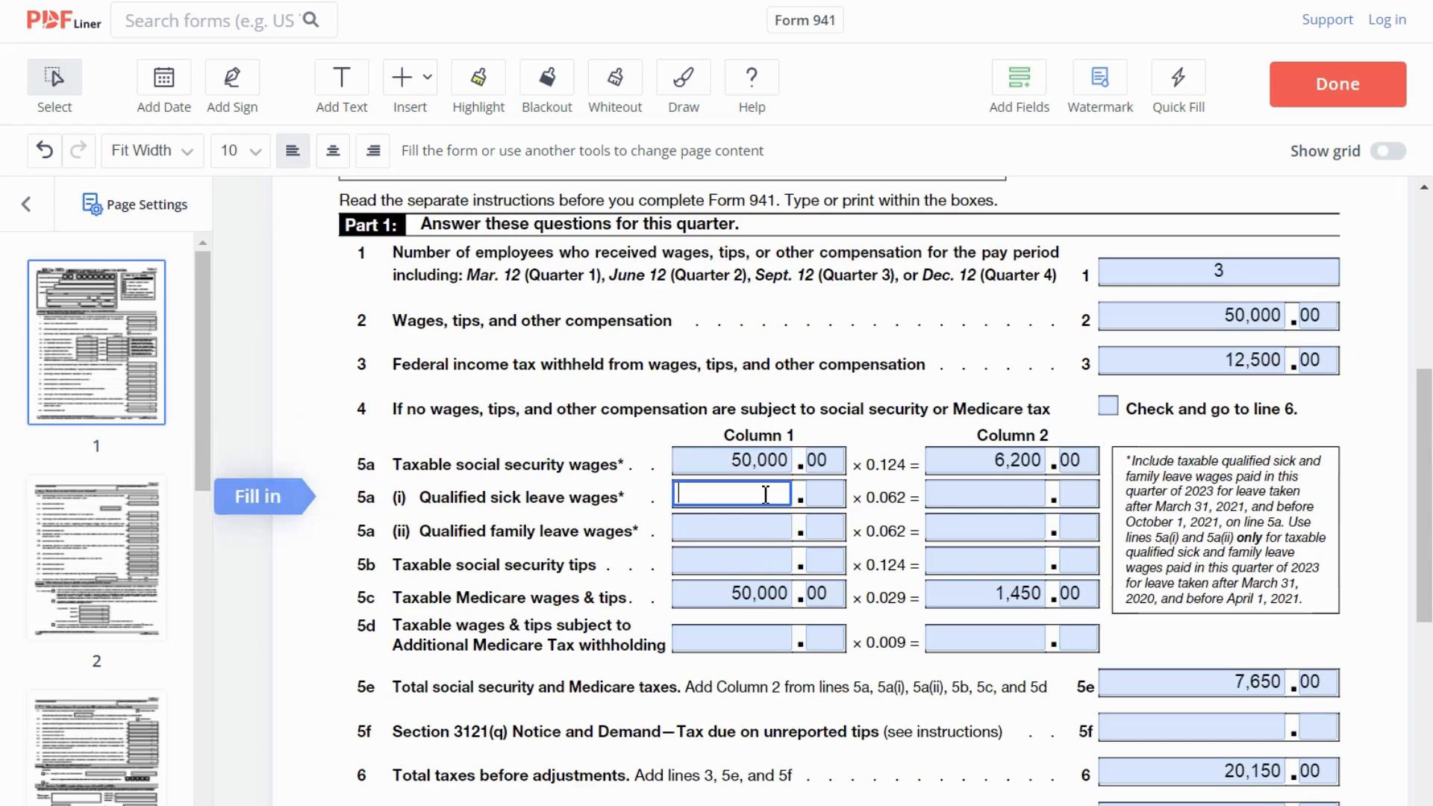
pyautogui.click(762, 533)
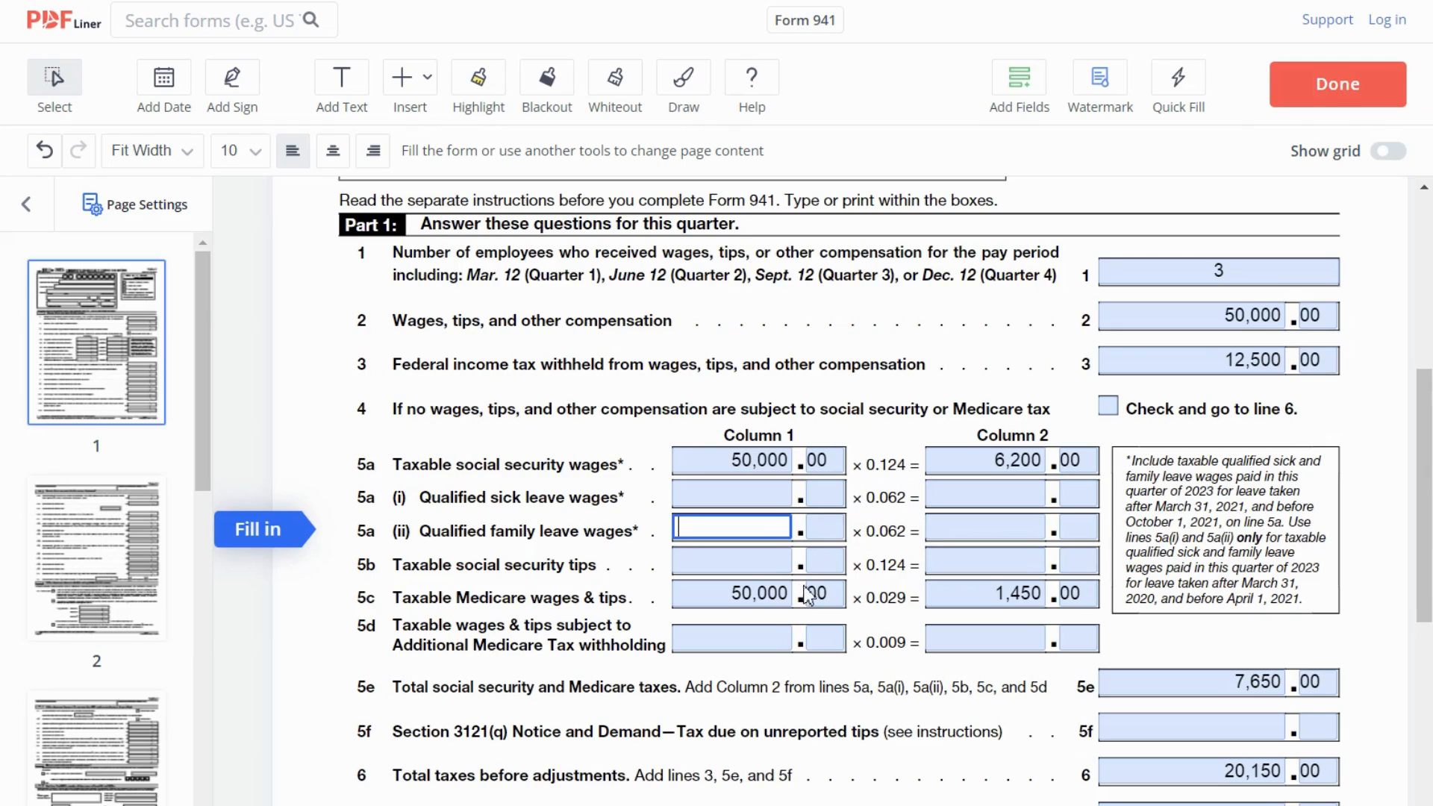
pyautogui.click(735, 593)
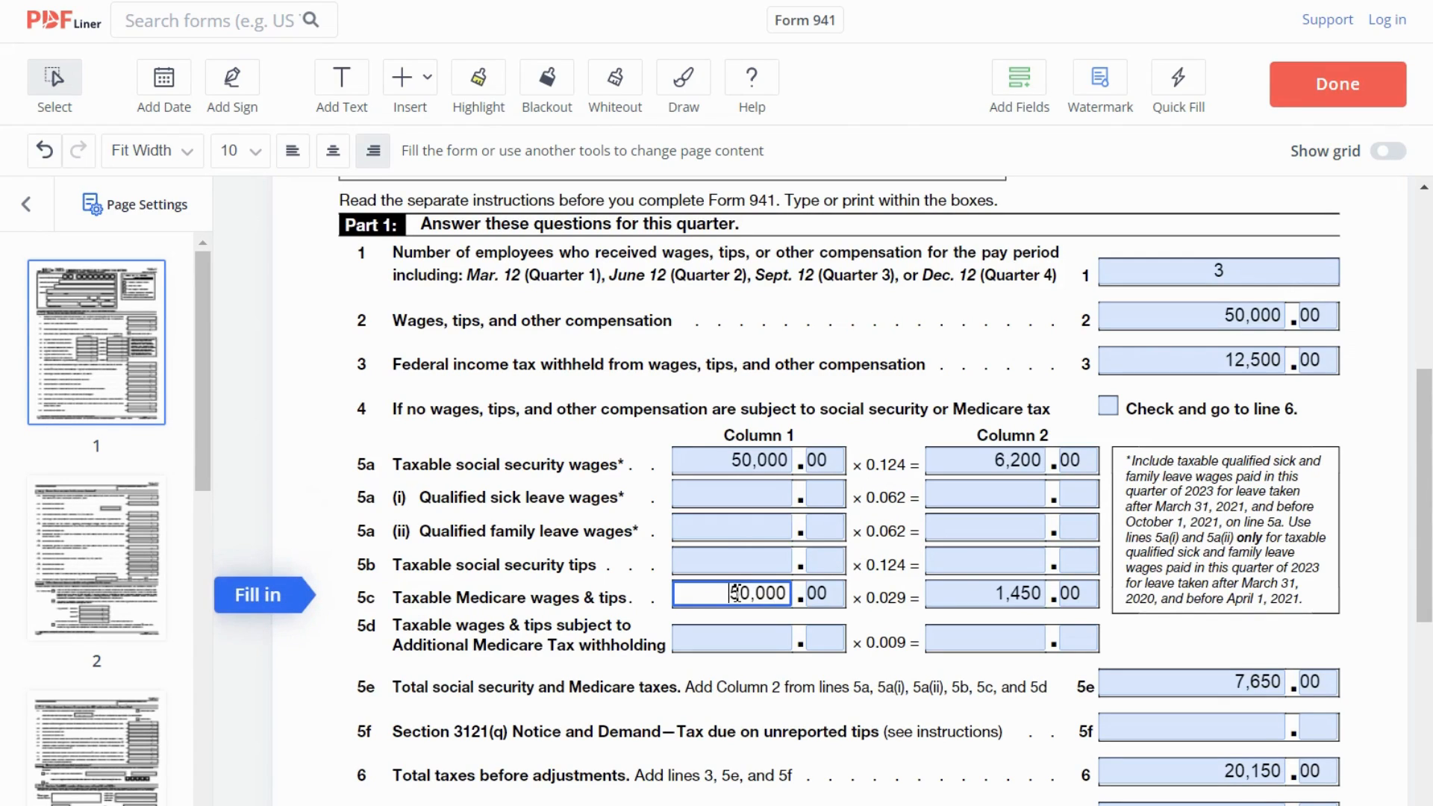
pyautogui.click(740, 562)
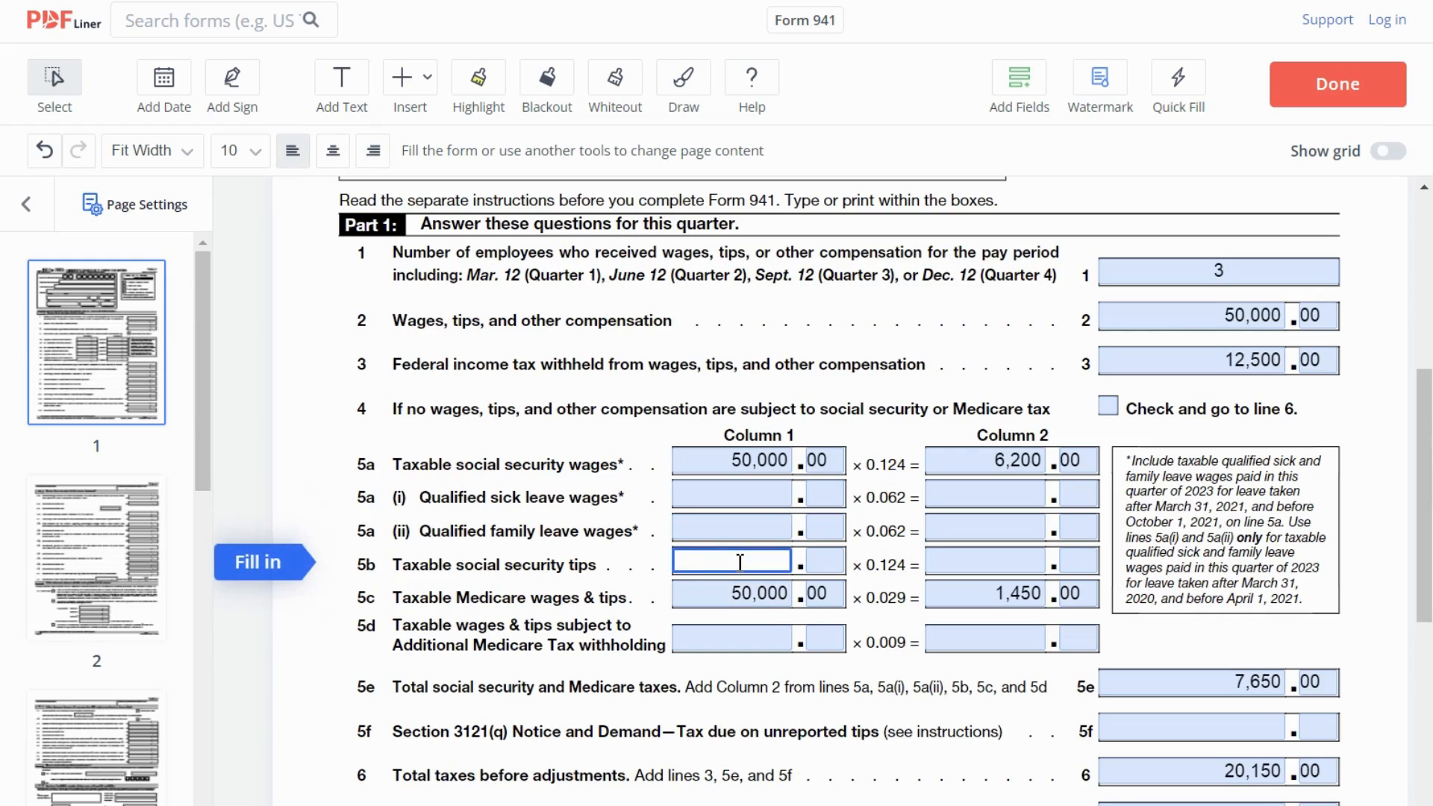
pyautogui.click(713, 595)
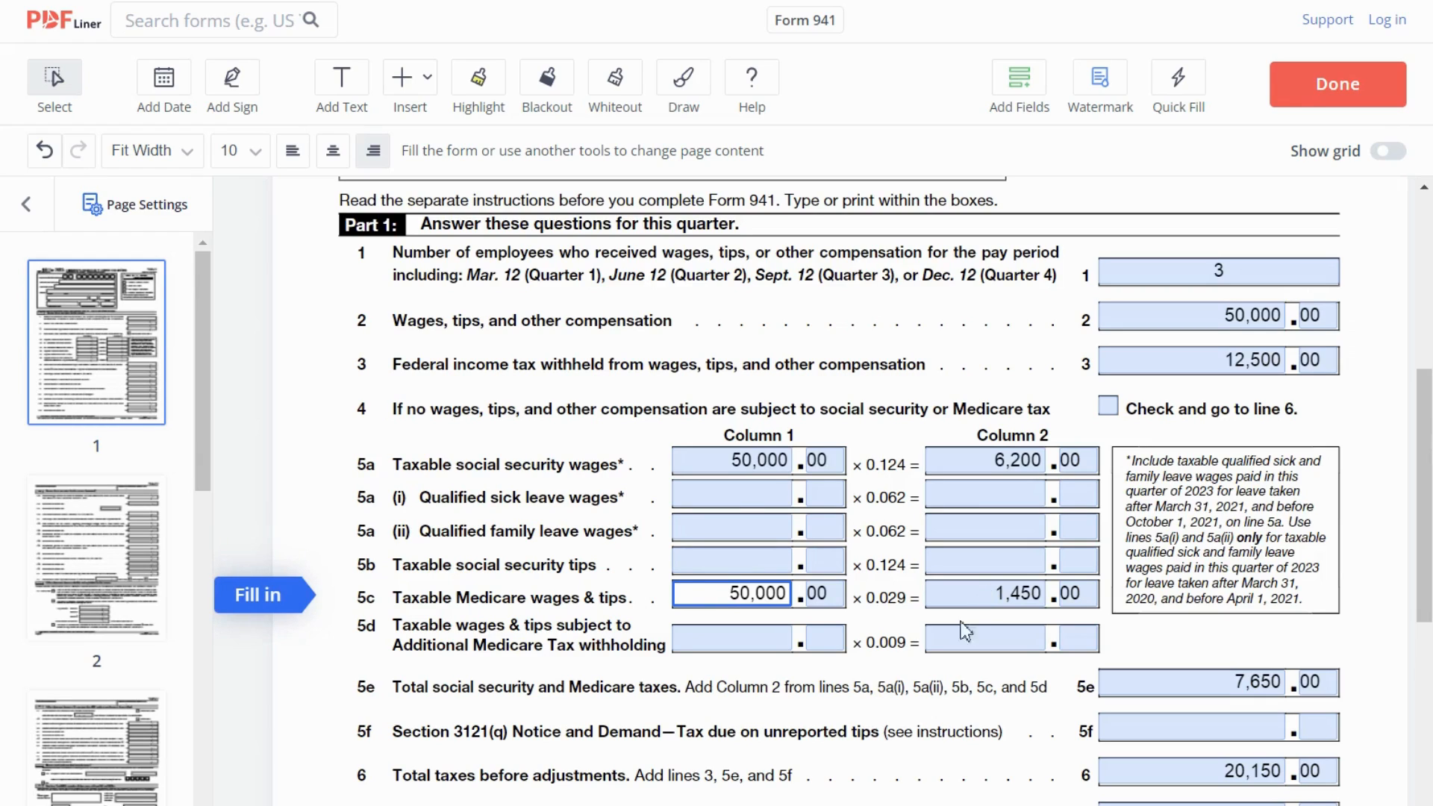
pyautogui.click(780, 635)
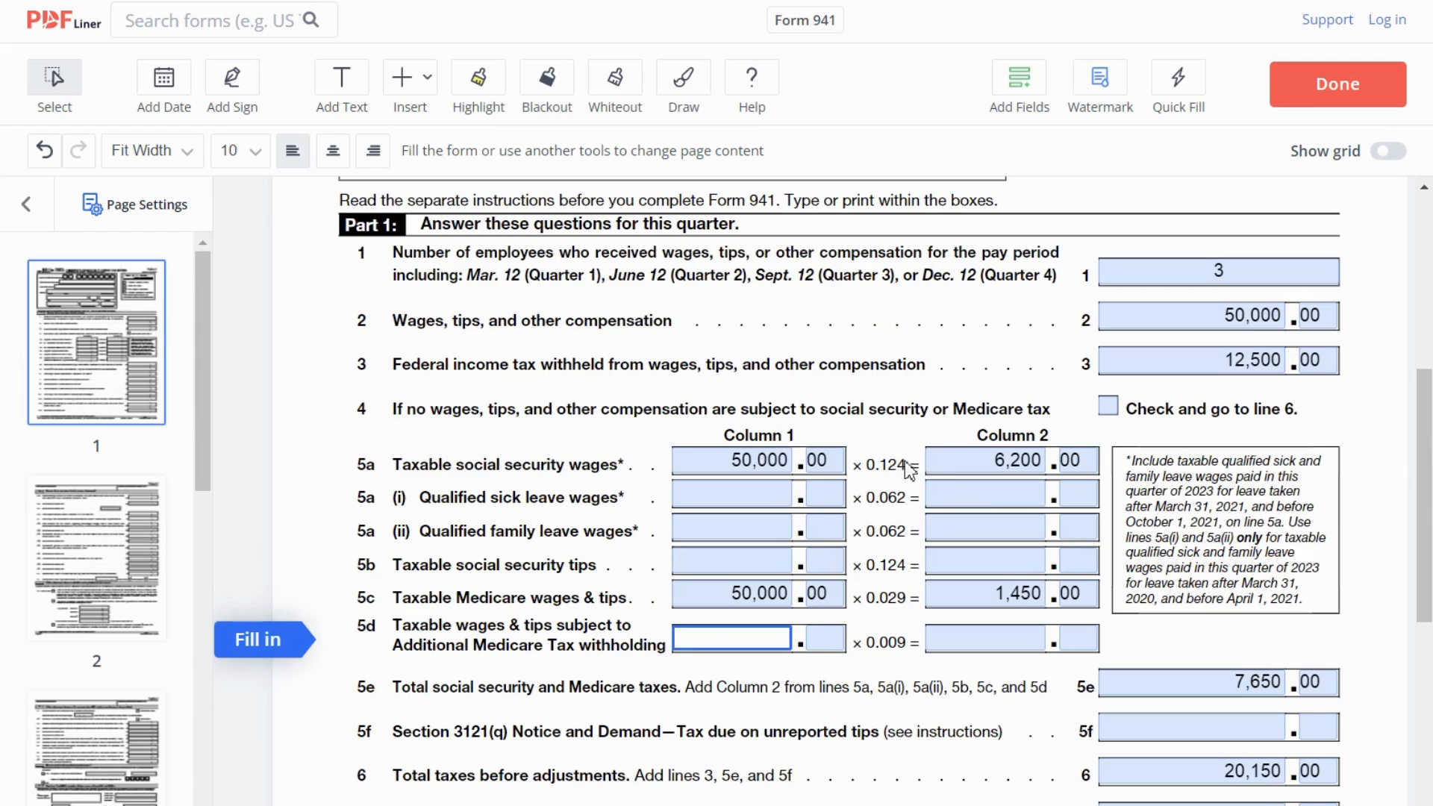
# - Check the Column 1 wages against the Column 2 taxes on lines 5a and 5c, and their total on line 5e
pyautogui.click(775, 460)
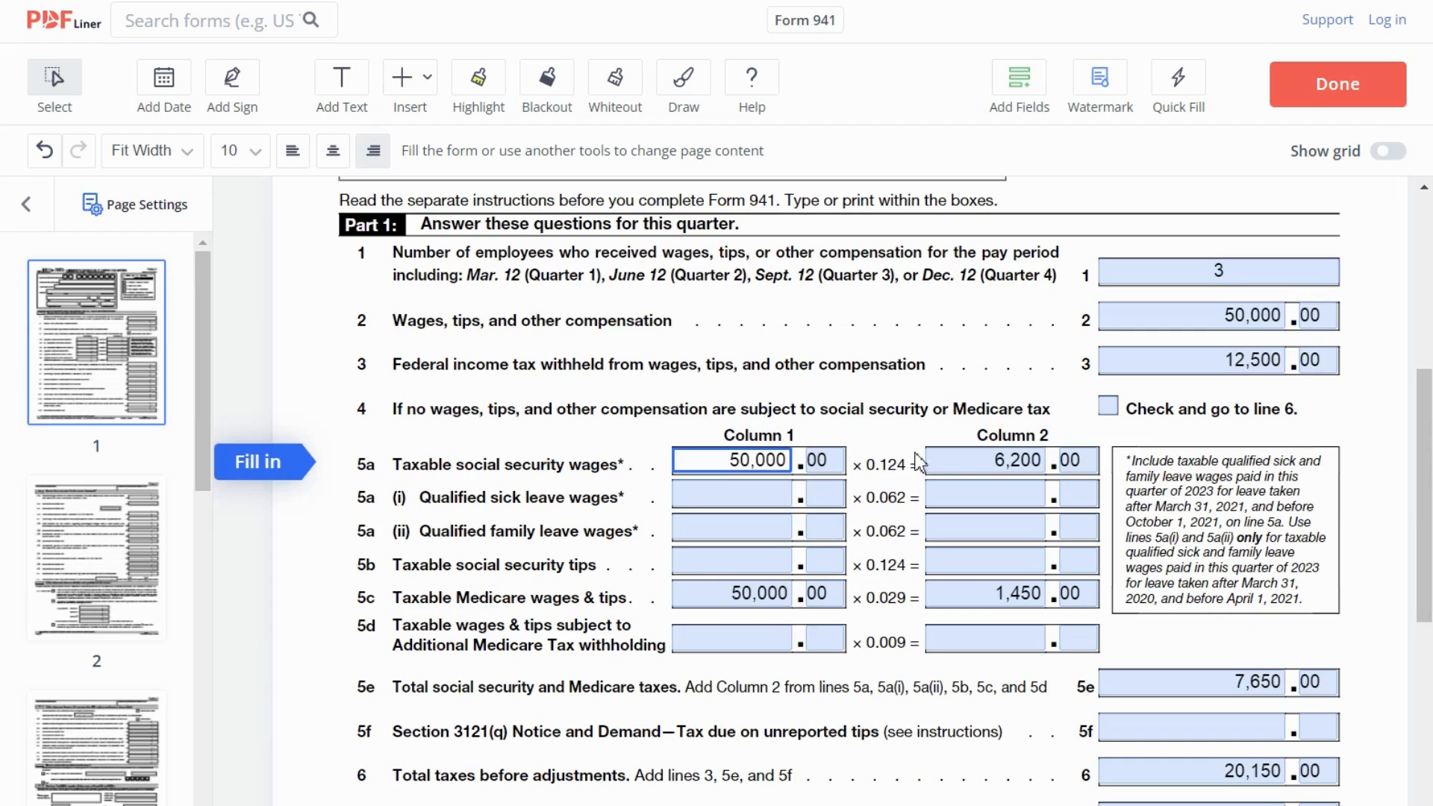
pyautogui.click(961, 460)
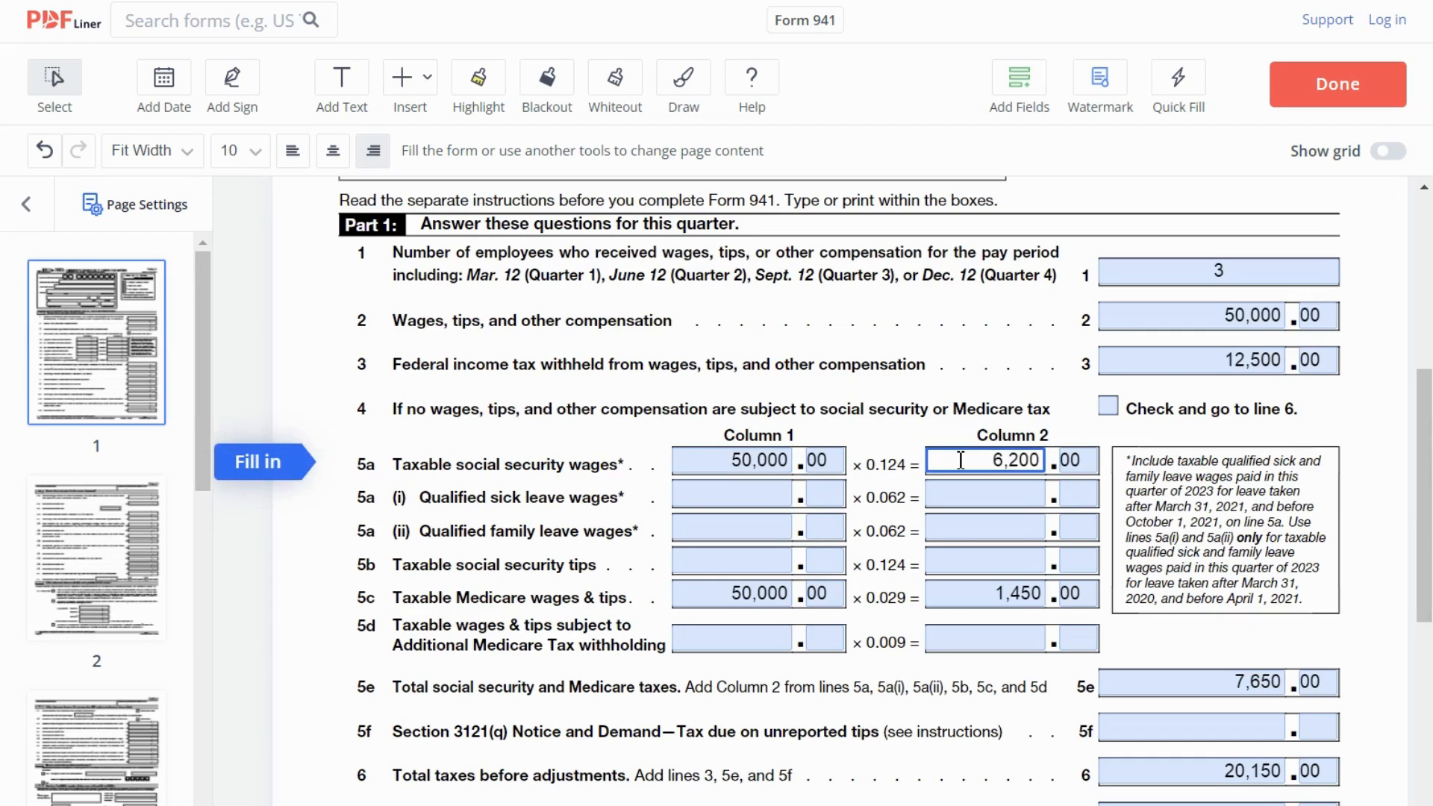
pyautogui.click(767, 602)
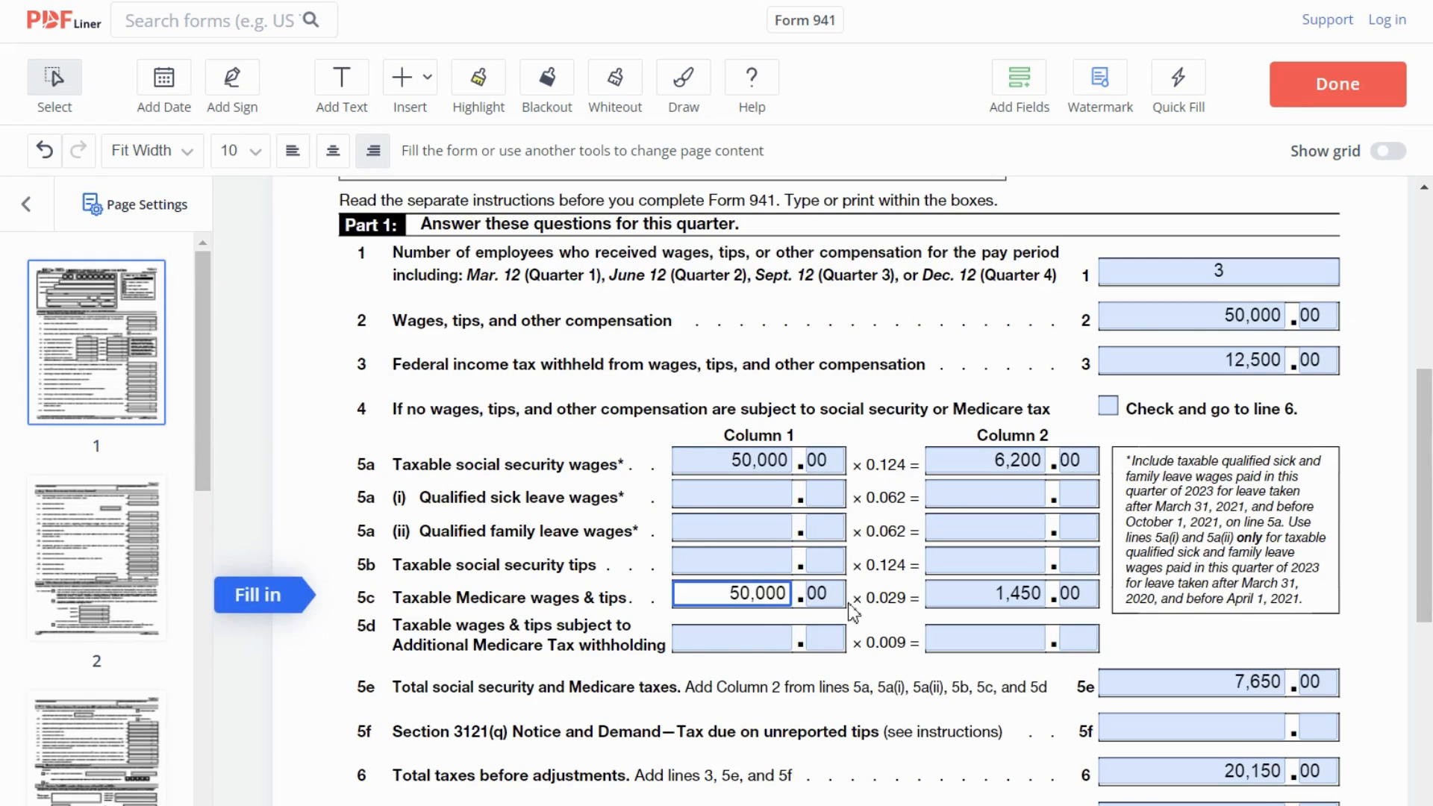
pyautogui.click(957, 596)
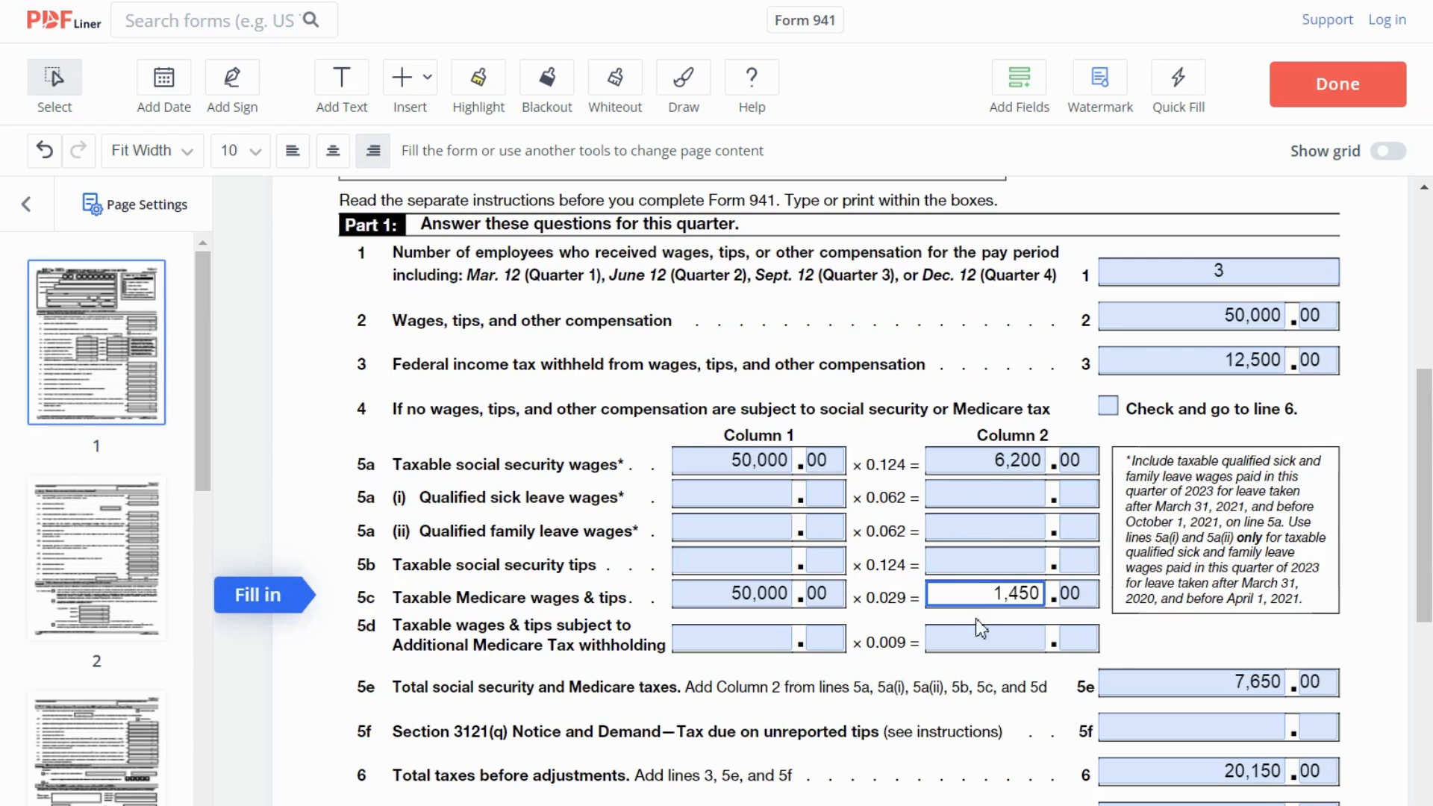
pyautogui.click(1155, 687)
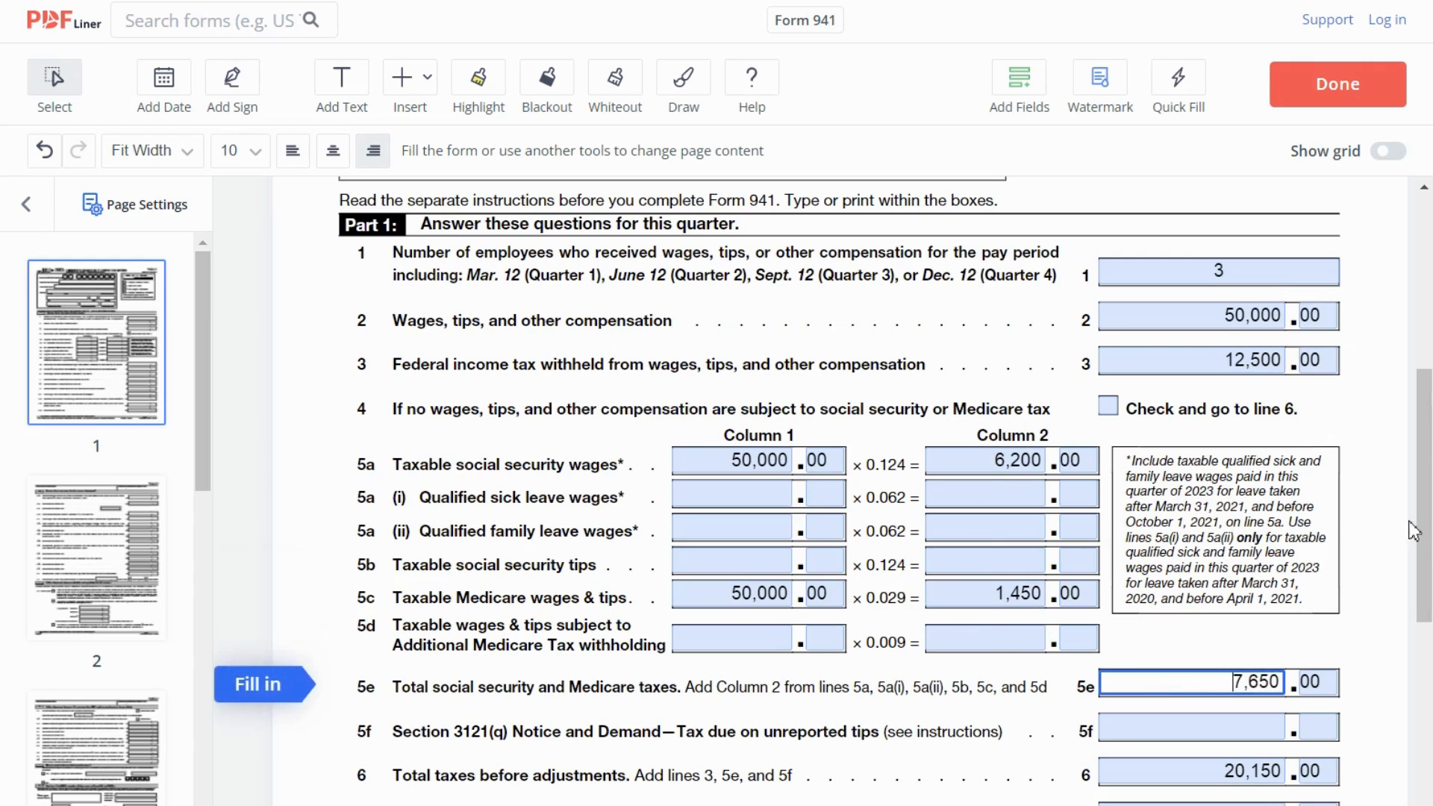
# - Check line 6, total taxes before adjustments, against the amounts on lines 3 and 5e
pyautogui.scroll(-3, 1430, 527)
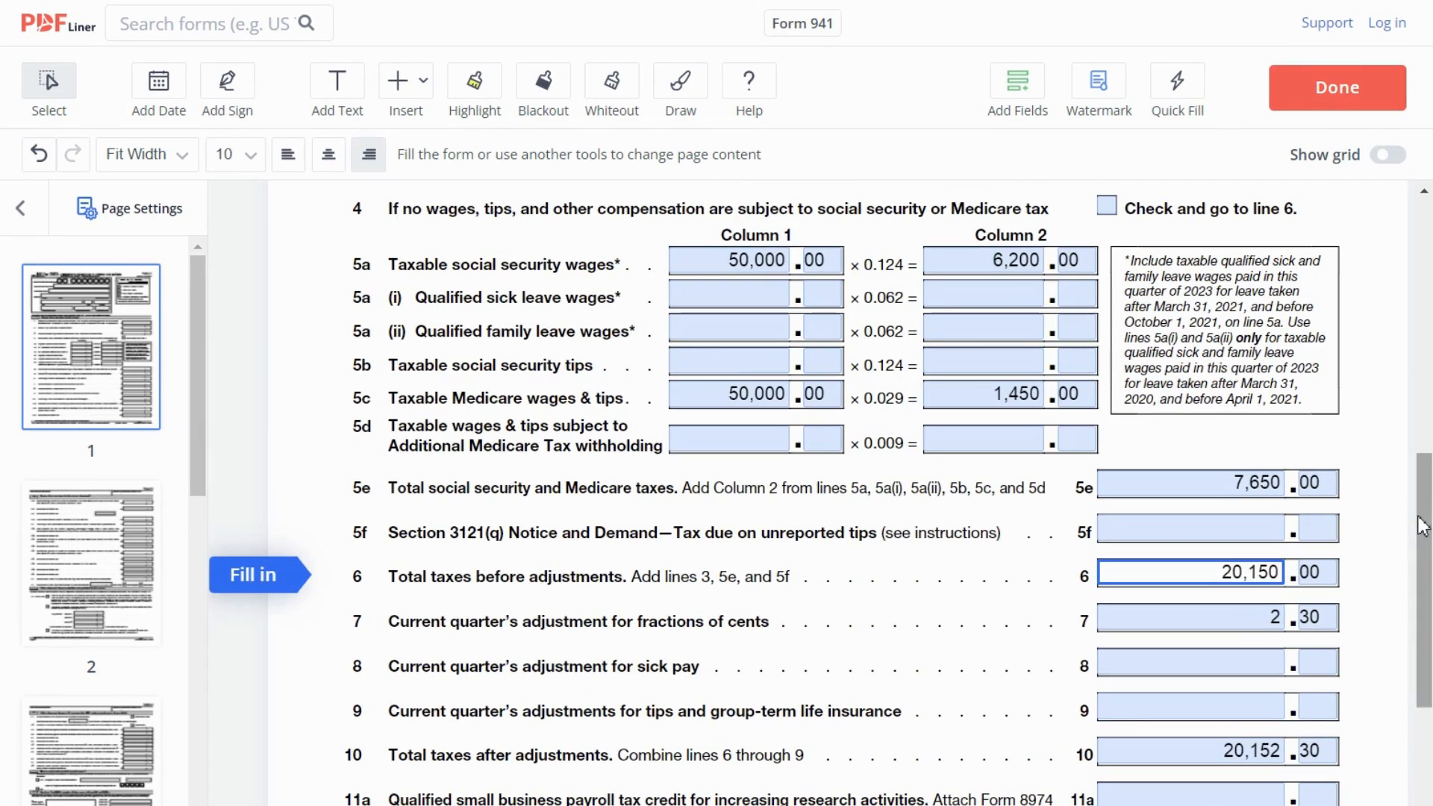
pyautogui.moveTo(1421, 519); pyautogui.dragTo(1421, 415)
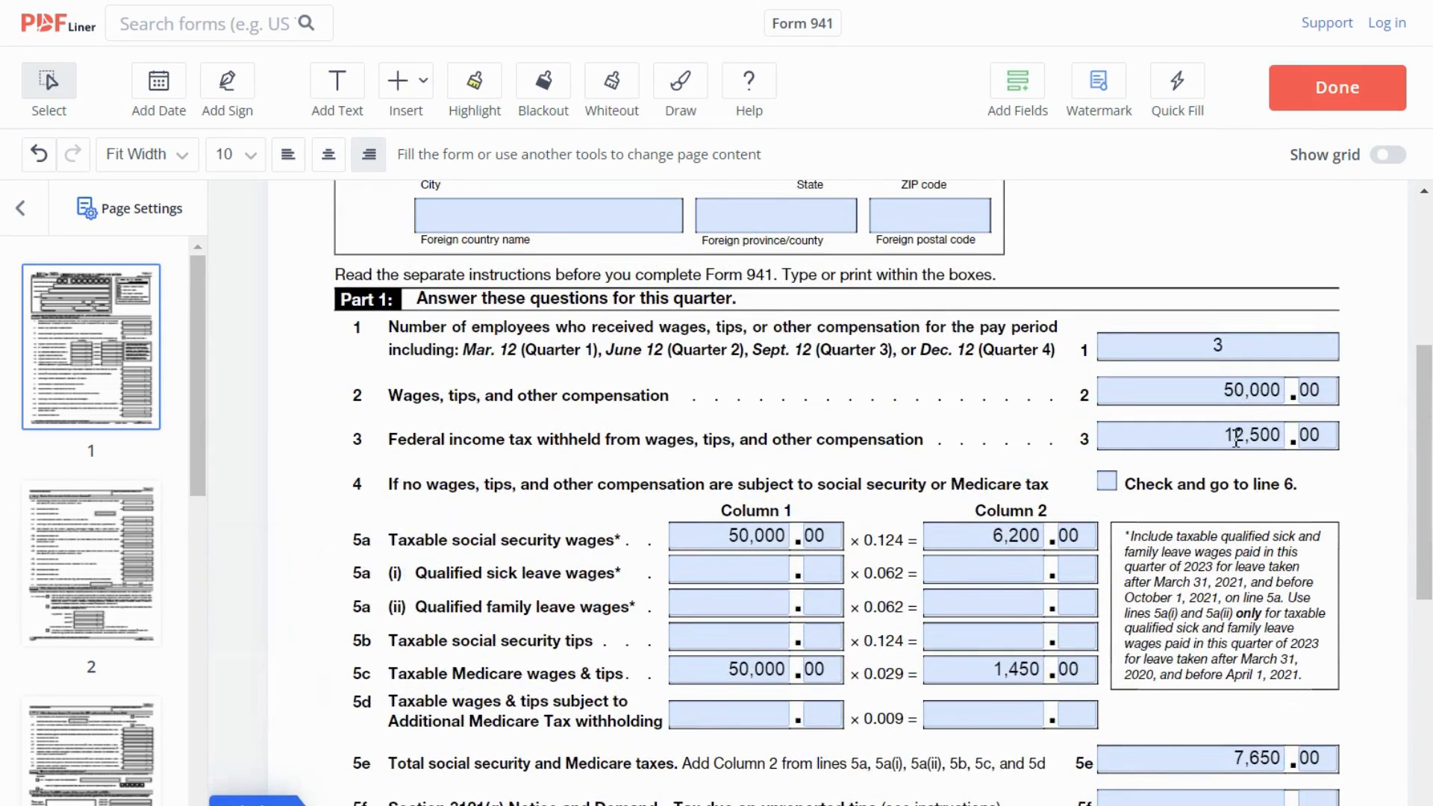
pyautogui.click(1234, 439)
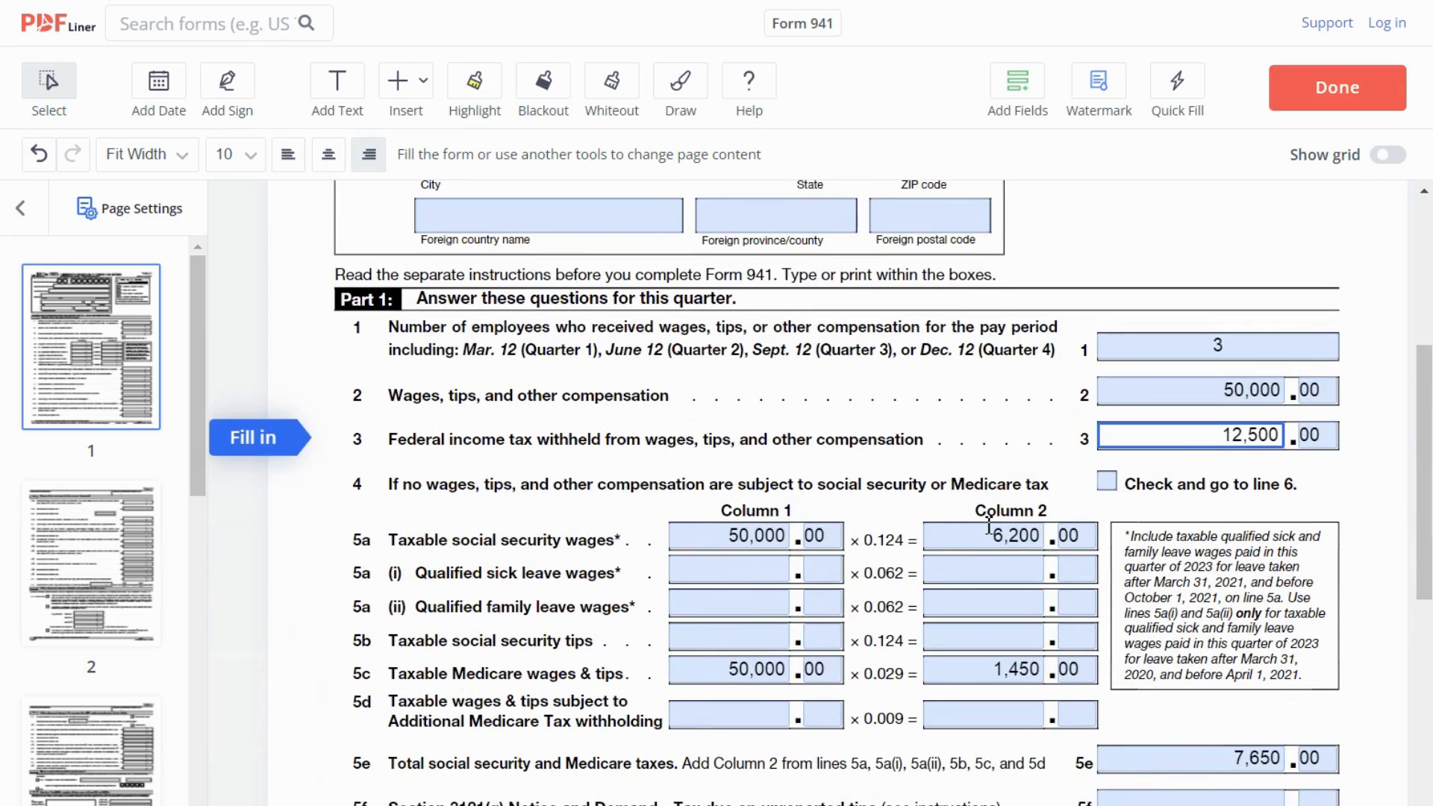
pyautogui.moveTo(1424, 515); pyautogui.dragTo(1423, 650)
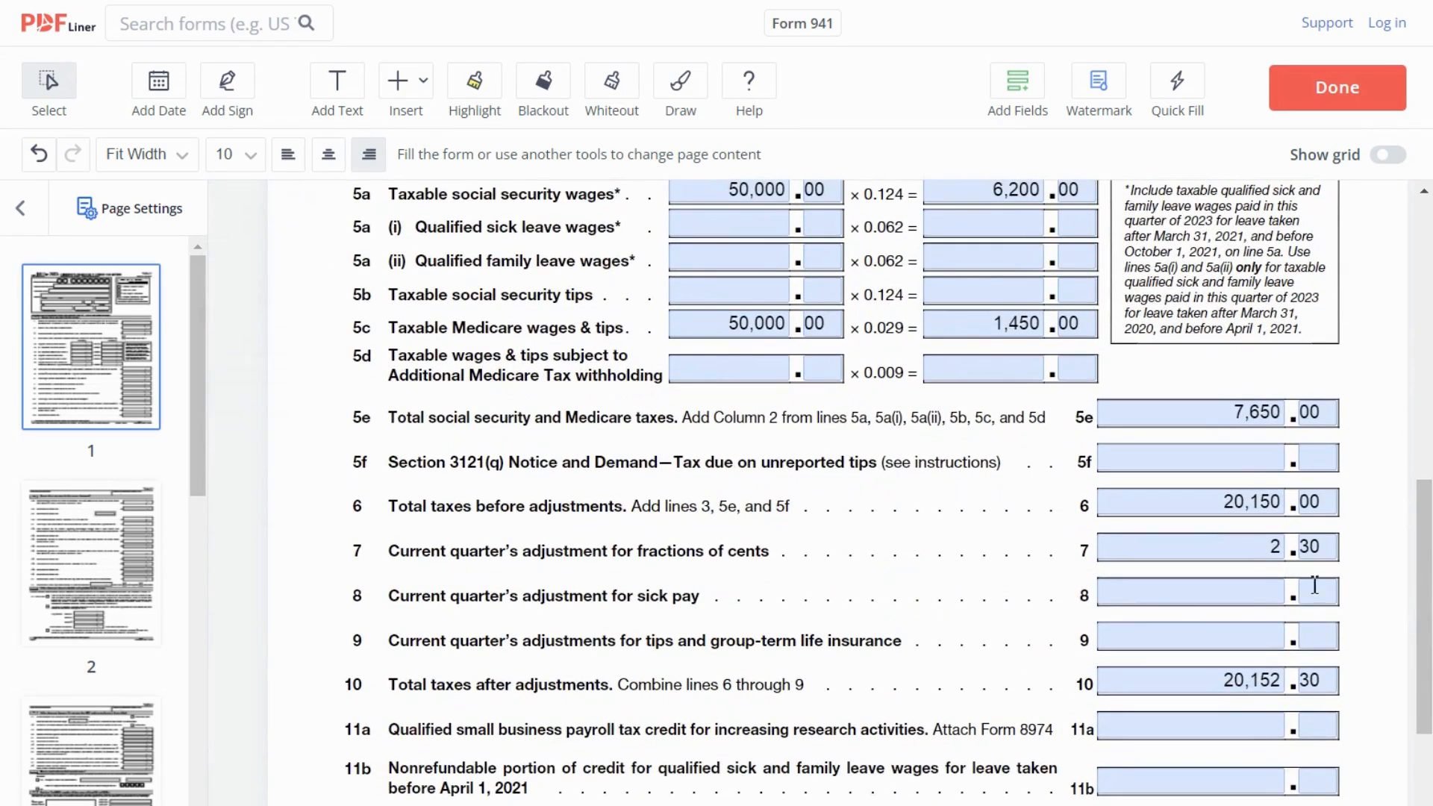
pyautogui.click(1219, 421)
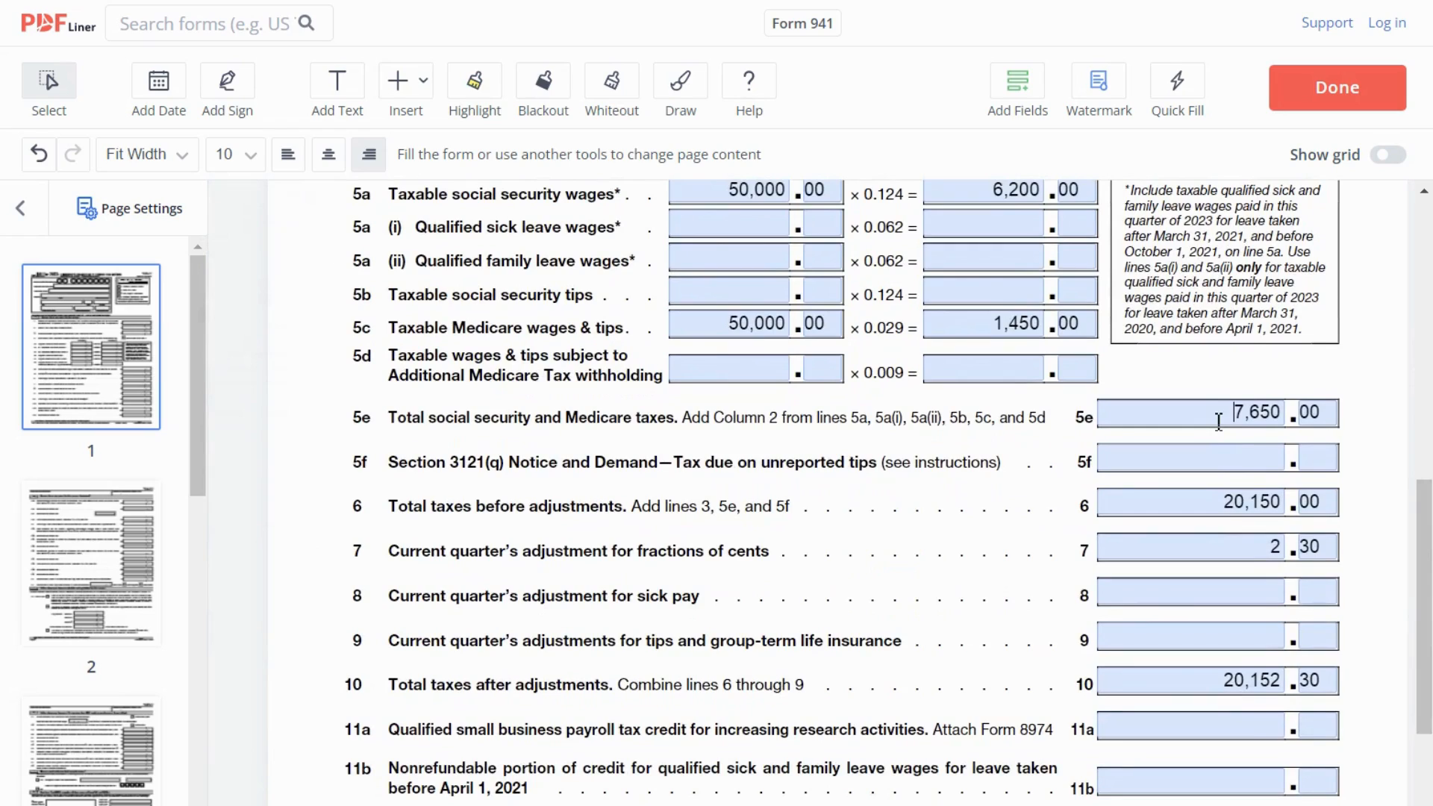
pyautogui.click(1221, 502)
# - Review total taxes after adjustments on line 10 and the fractions of cents, sick pay and tips adjustments on lines 7 to 9
pyautogui.click(1220, 680)
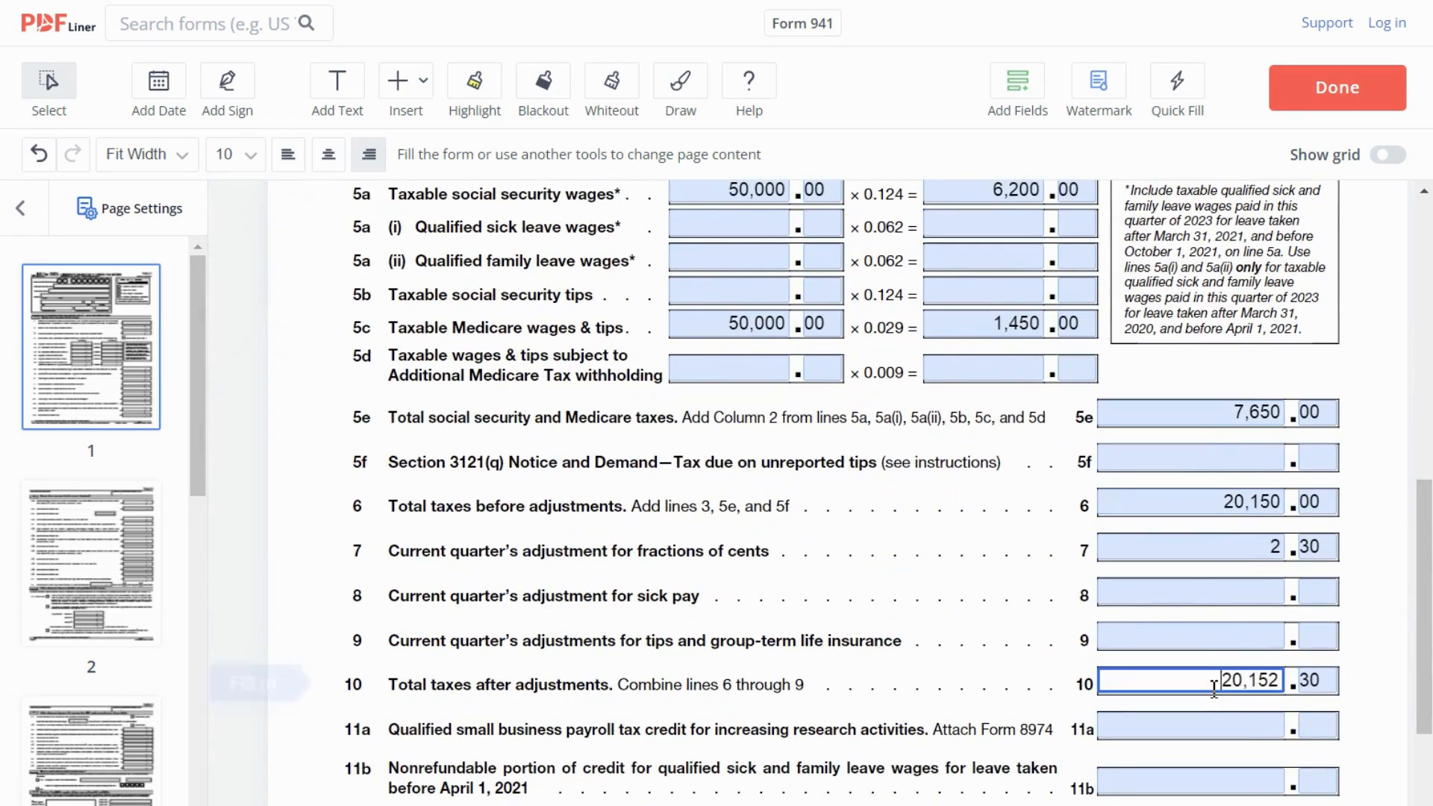
pyautogui.click(1256, 548)
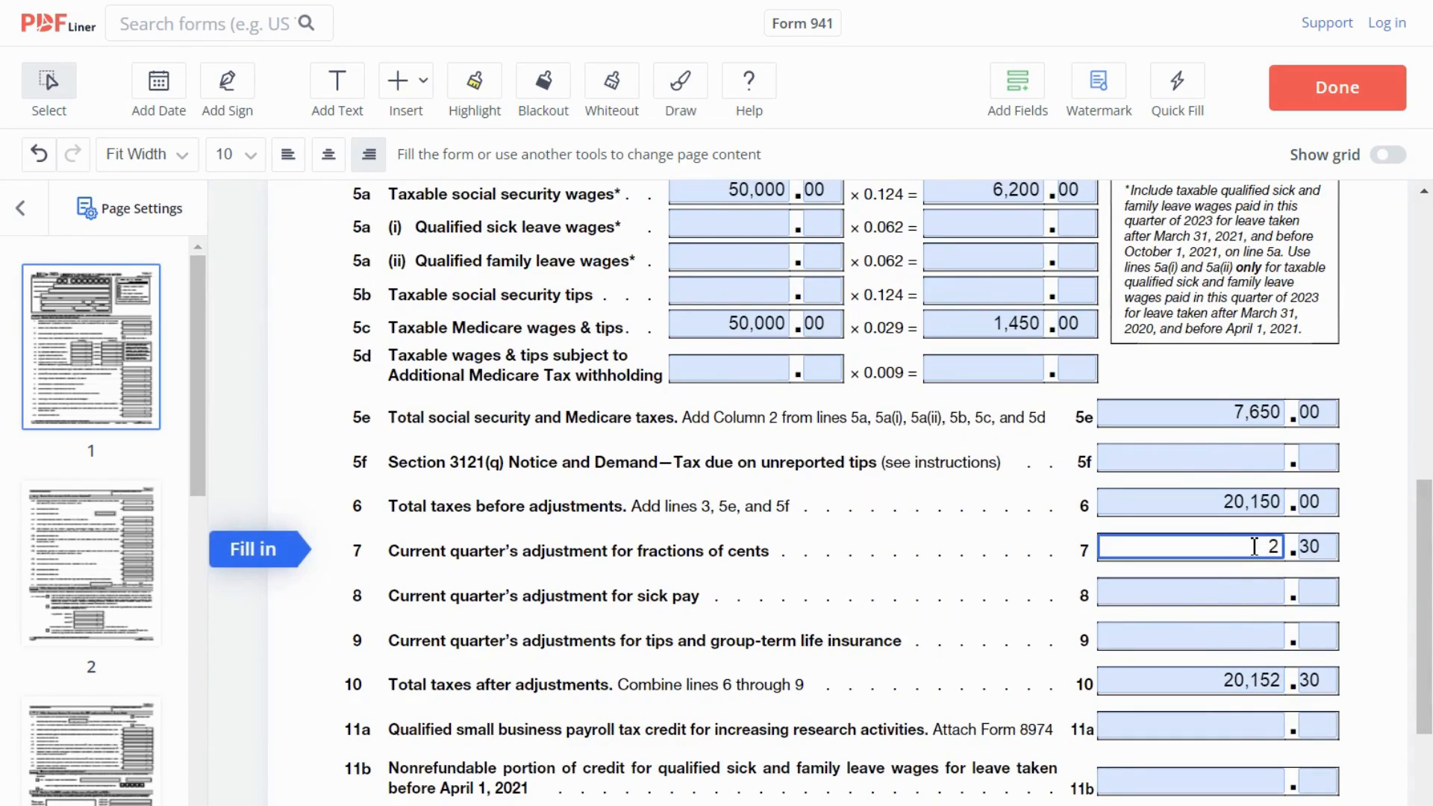
pyautogui.click(1235, 589)
pyautogui.click(1229, 636)
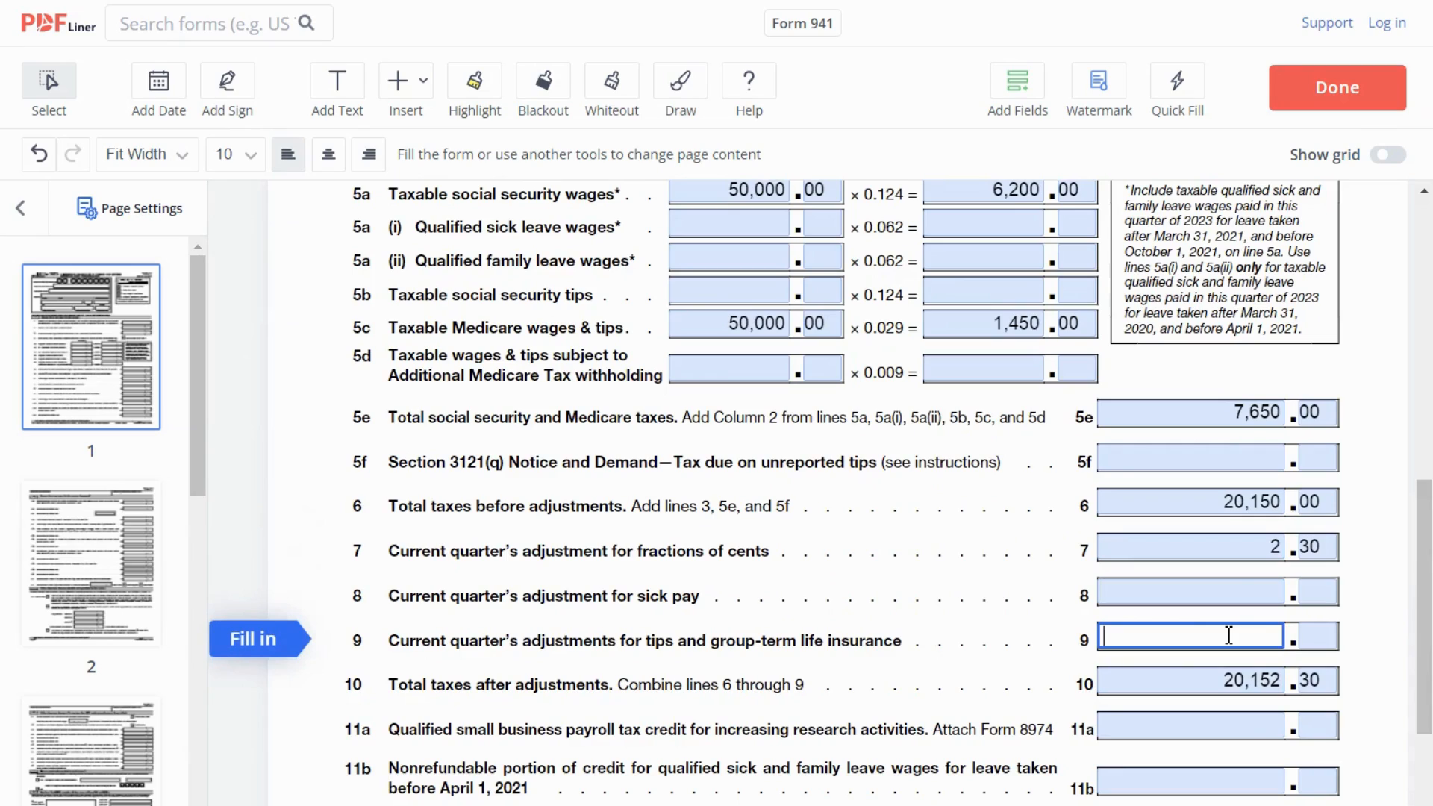
pyautogui.click(1230, 550)
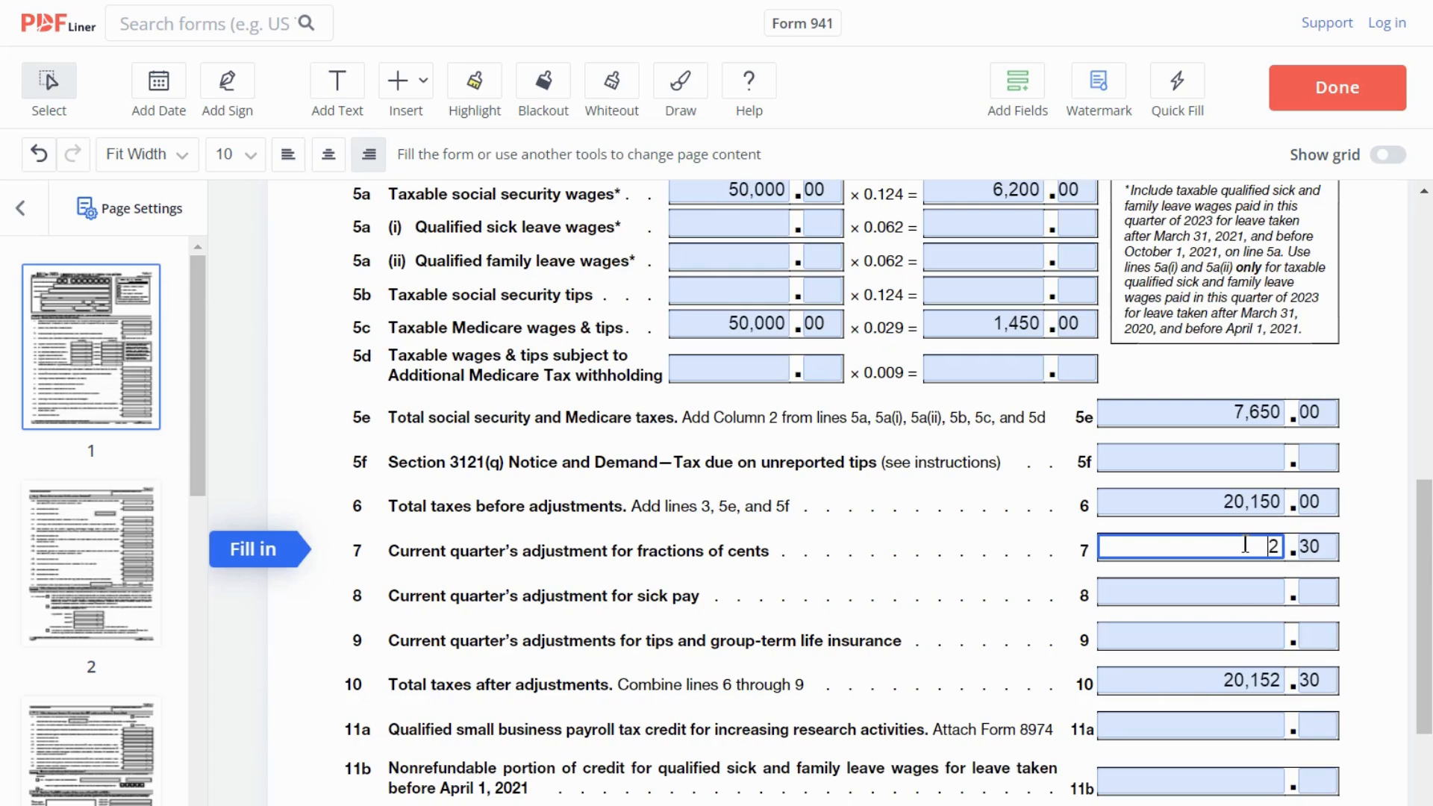
# - Go through the adjustment amounts on lines 7, 8 and 9 and compare them with the combined total on line 10
pyautogui.click(1325, 544)
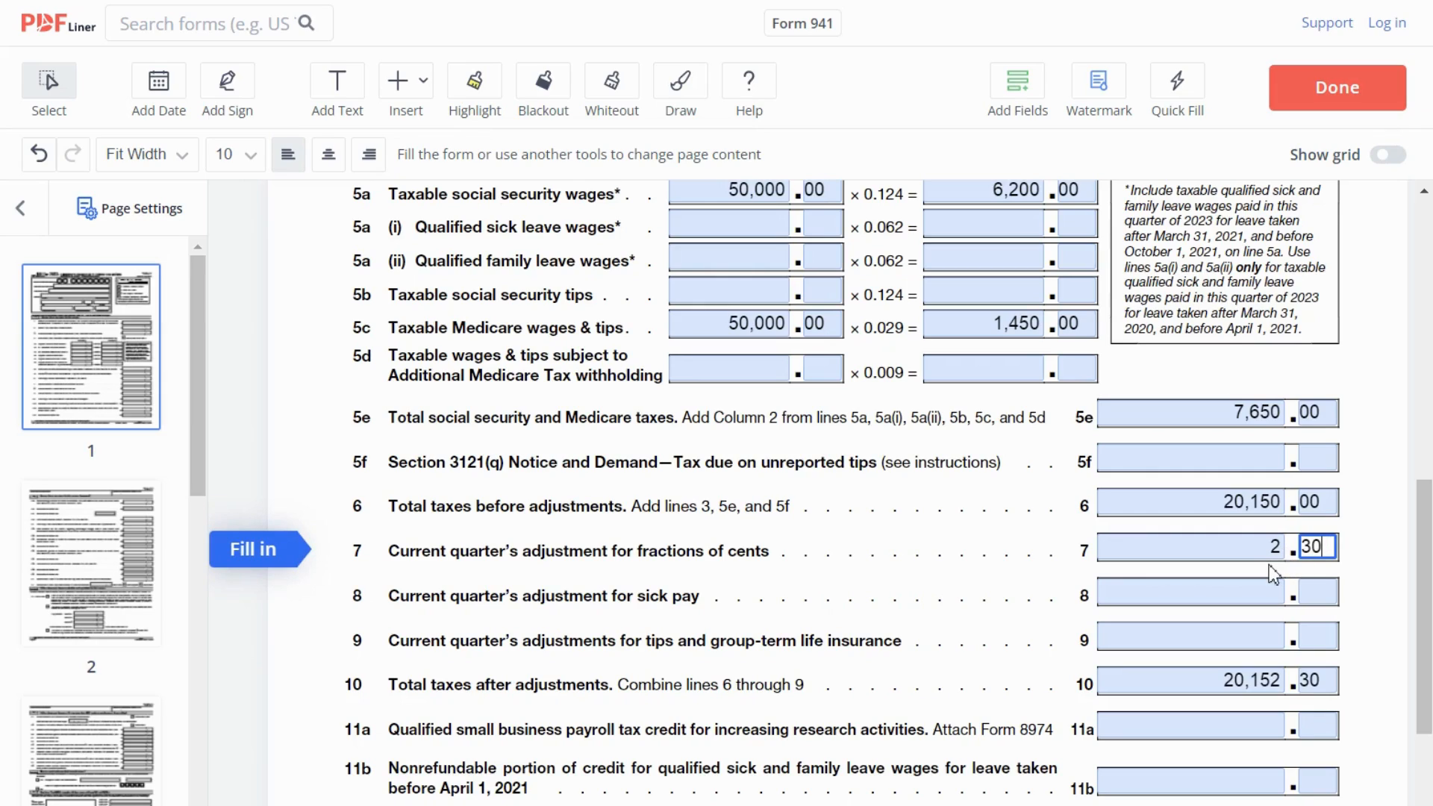
pyautogui.click(1259, 588)
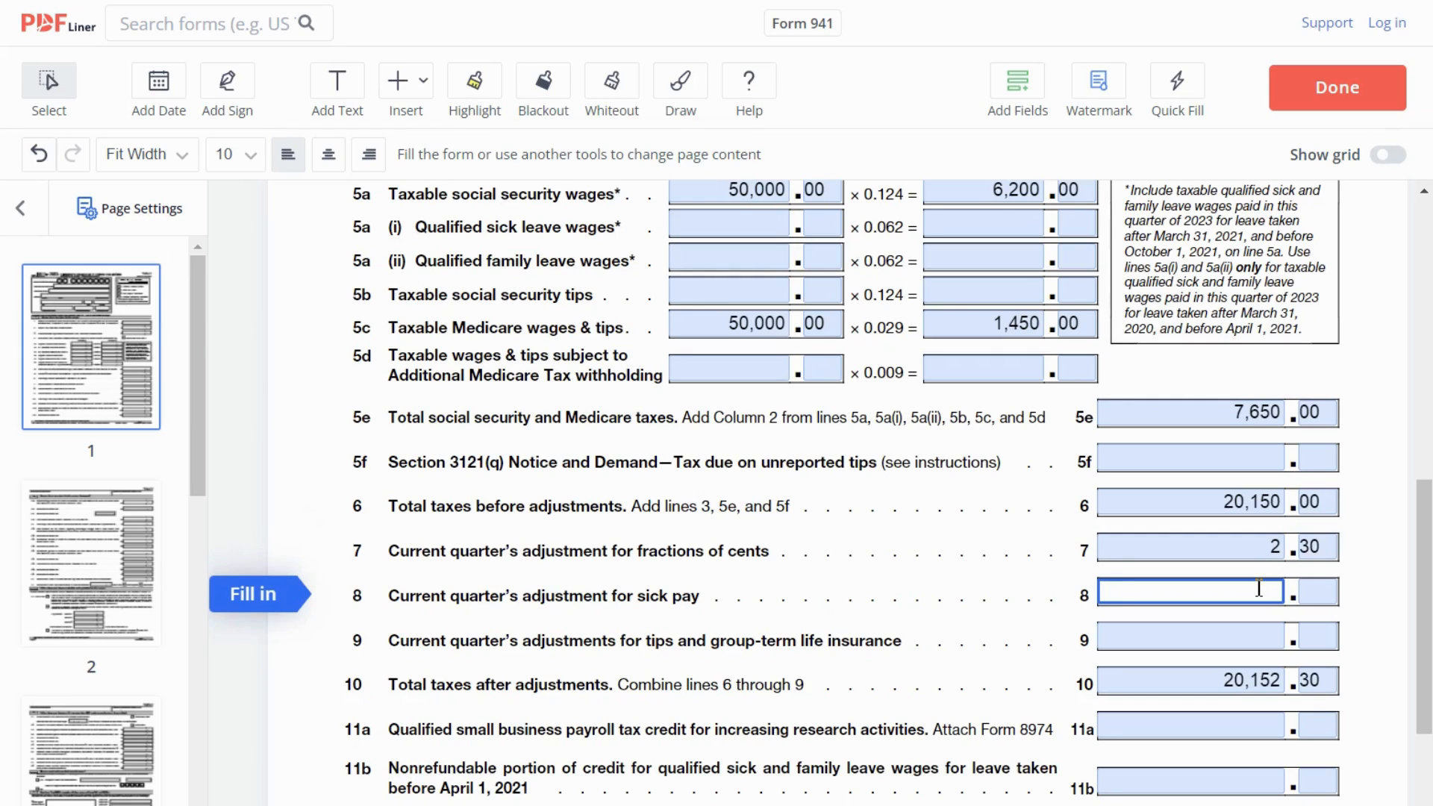
pyautogui.click(1228, 646)
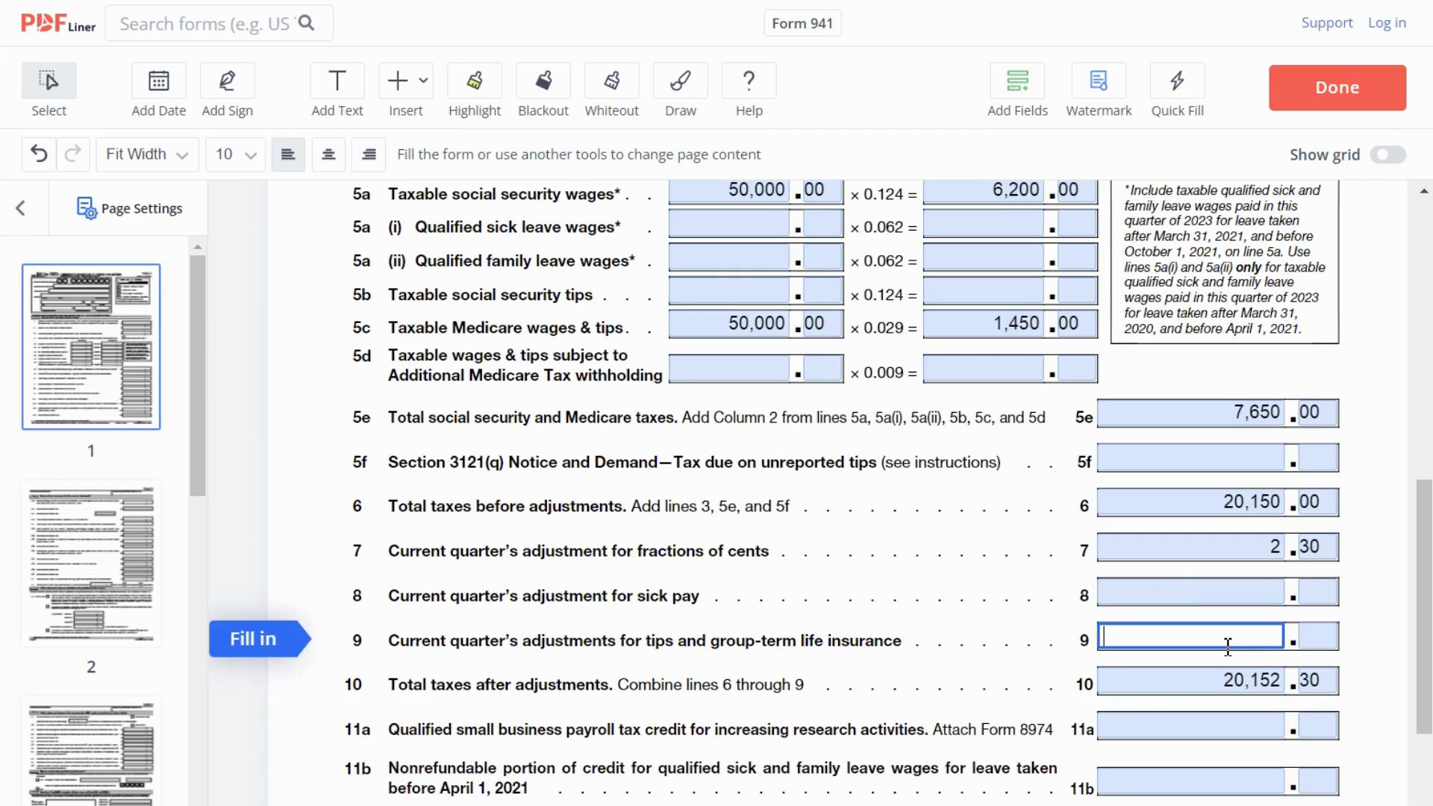
pyautogui.click(1163, 684)
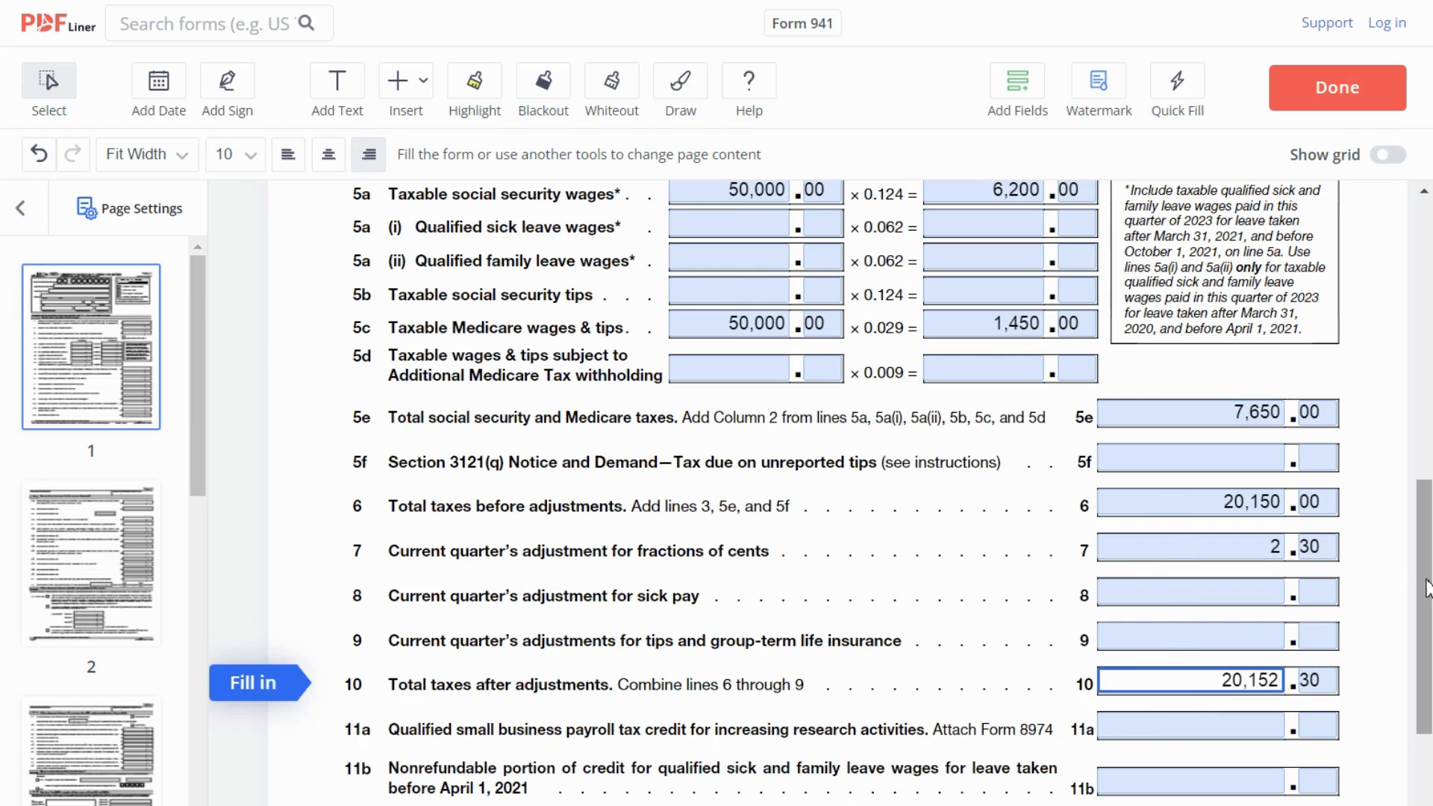
# - Review the research payroll tax credit on line 11a, the nonrefundable leave credit on line 11b and reserved line 11c
pyautogui.moveTo(1428, 589); pyautogui.dragTo(1430, 660)
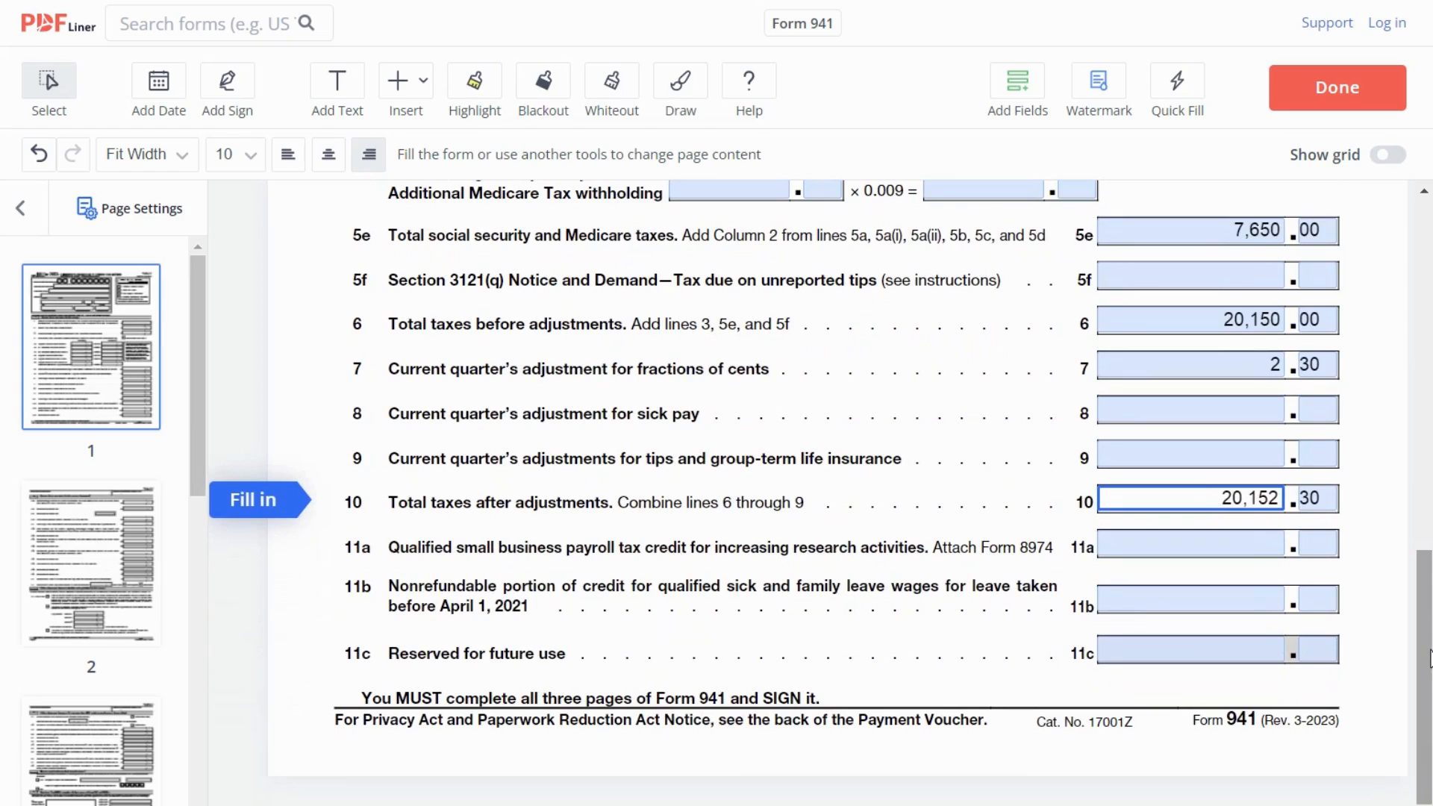
pyautogui.click(1240, 544)
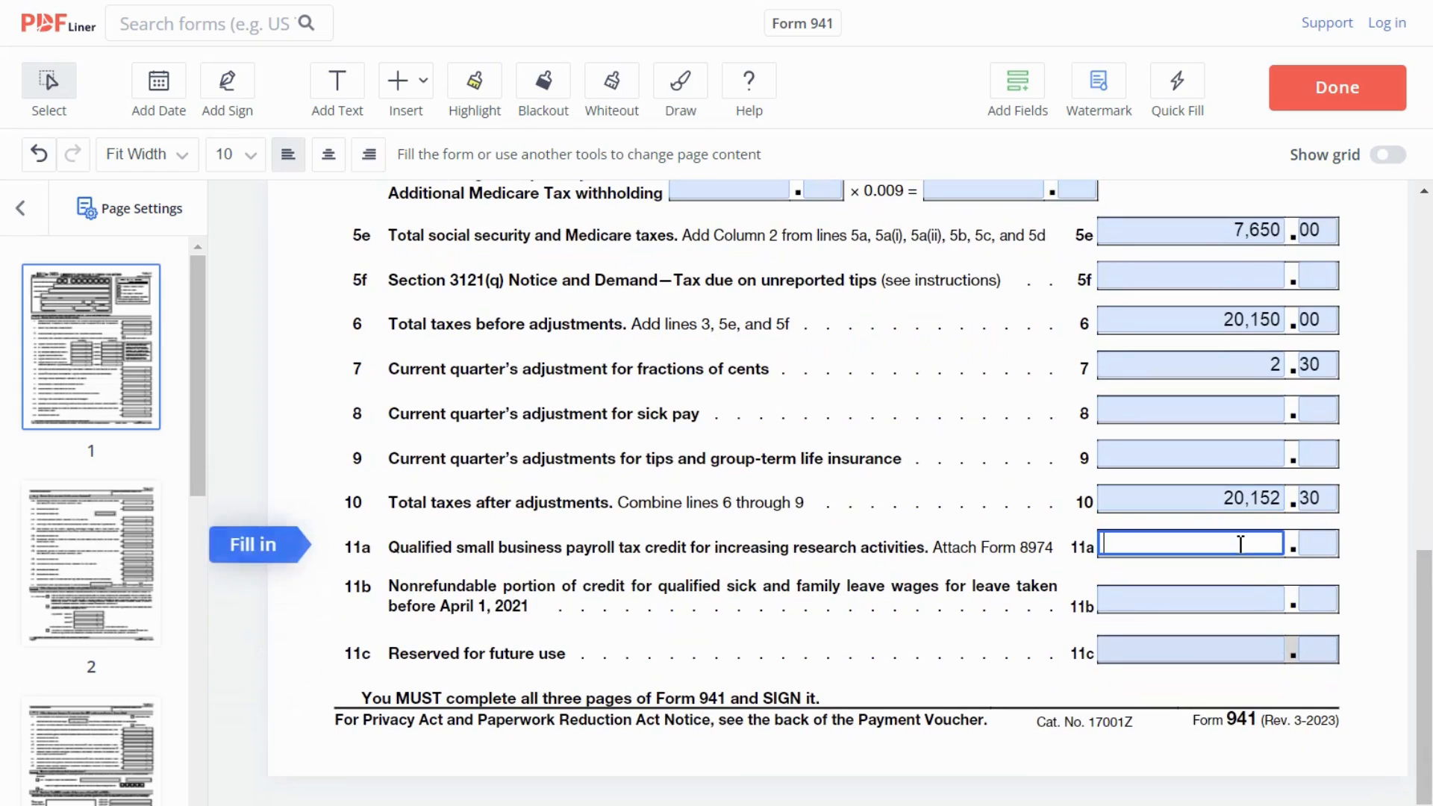
pyautogui.click(1231, 603)
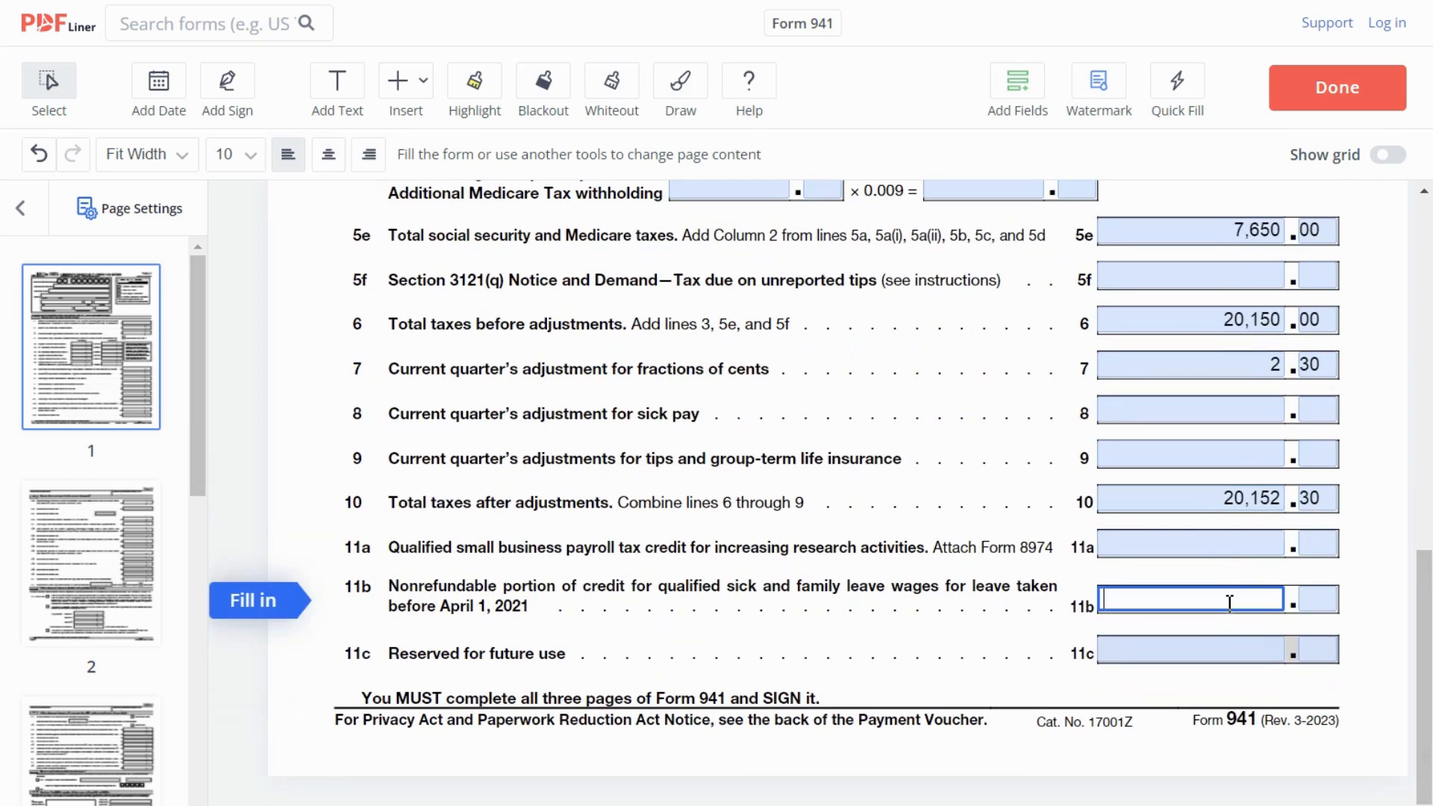
pyautogui.click(1196, 541)
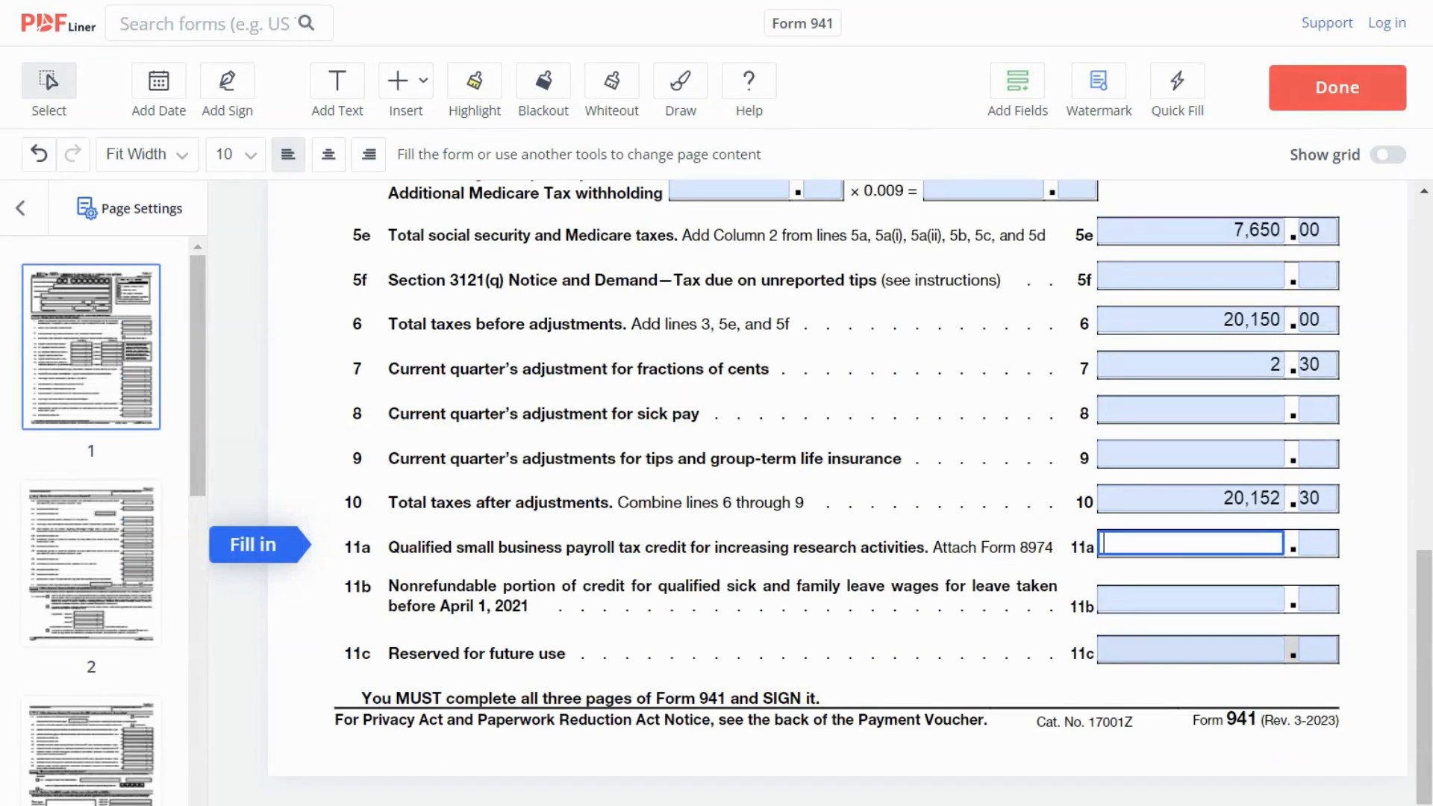
pyautogui.click(1156, 594)
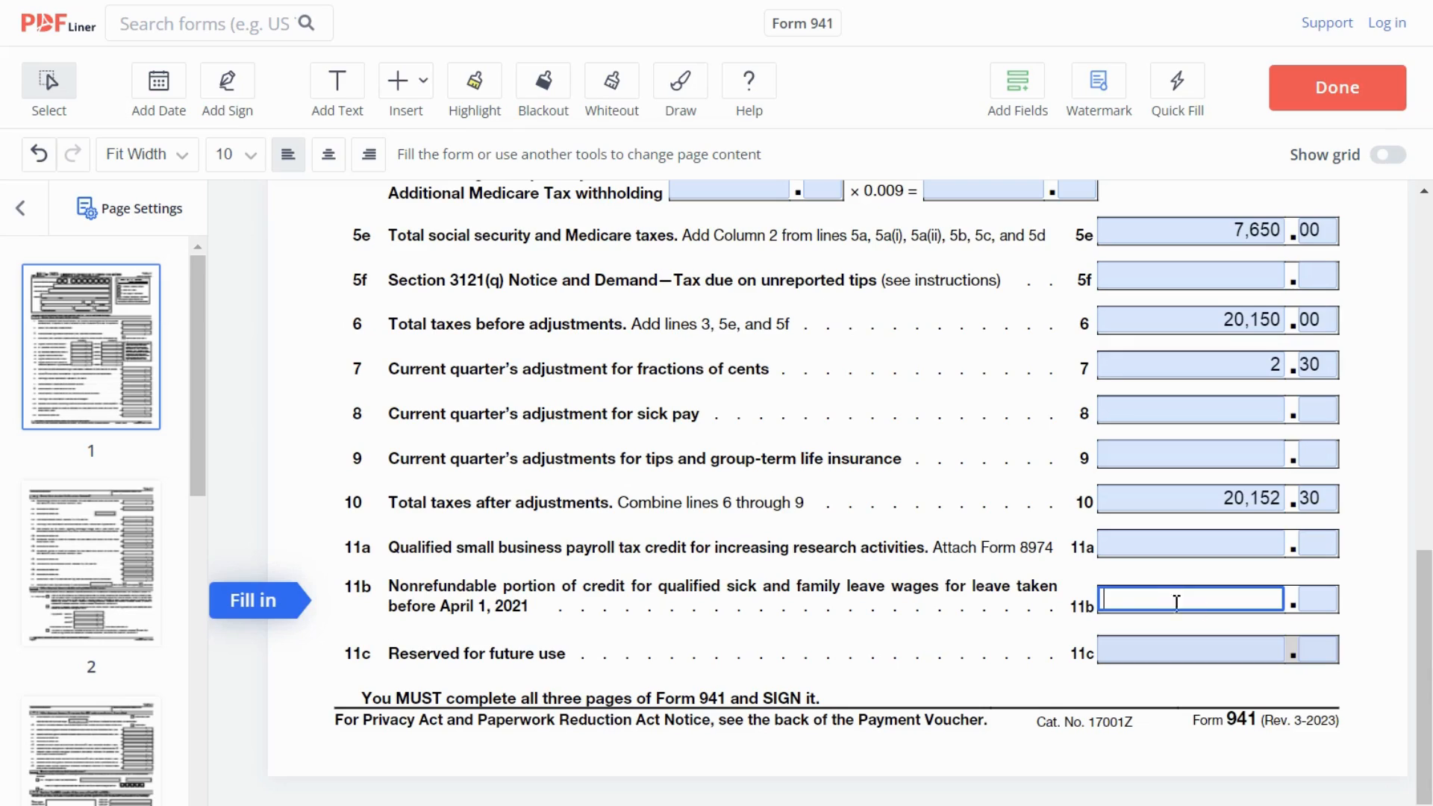
pyautogui.click(1254, 657)
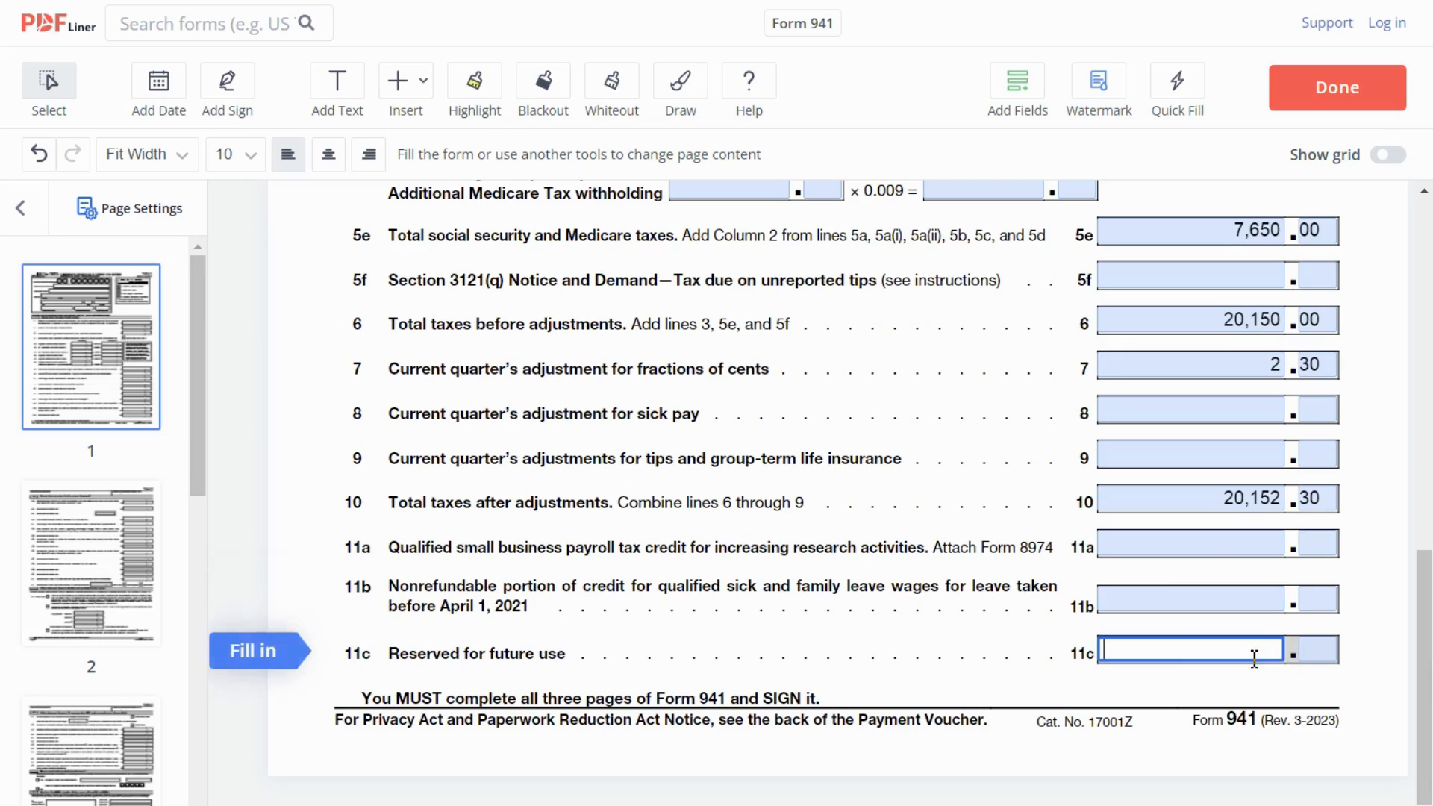
# - Open page 2 of the form and check the employer's name and EIN in its header
pyautogui.click(123, 775)
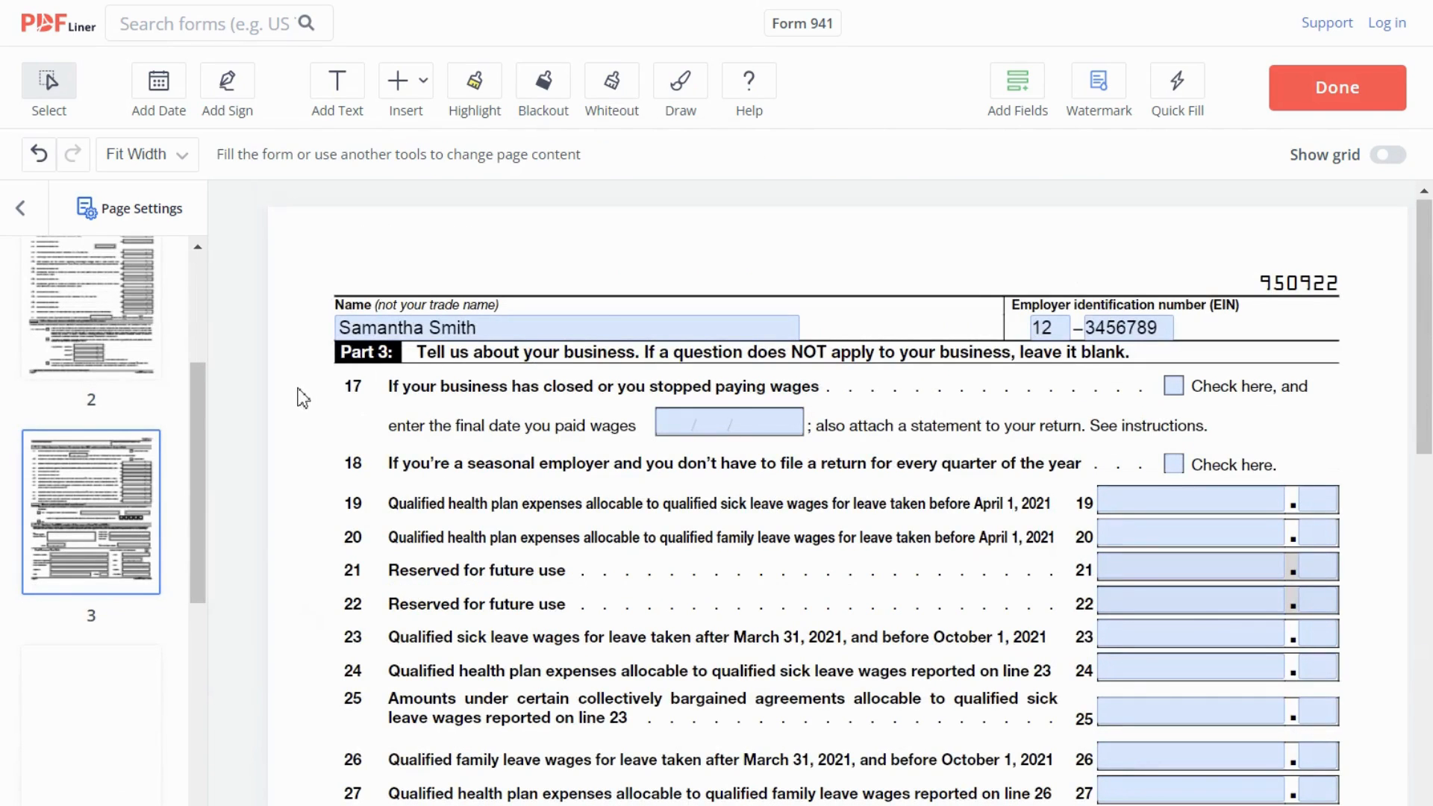
pyautogui.click(111, 332)
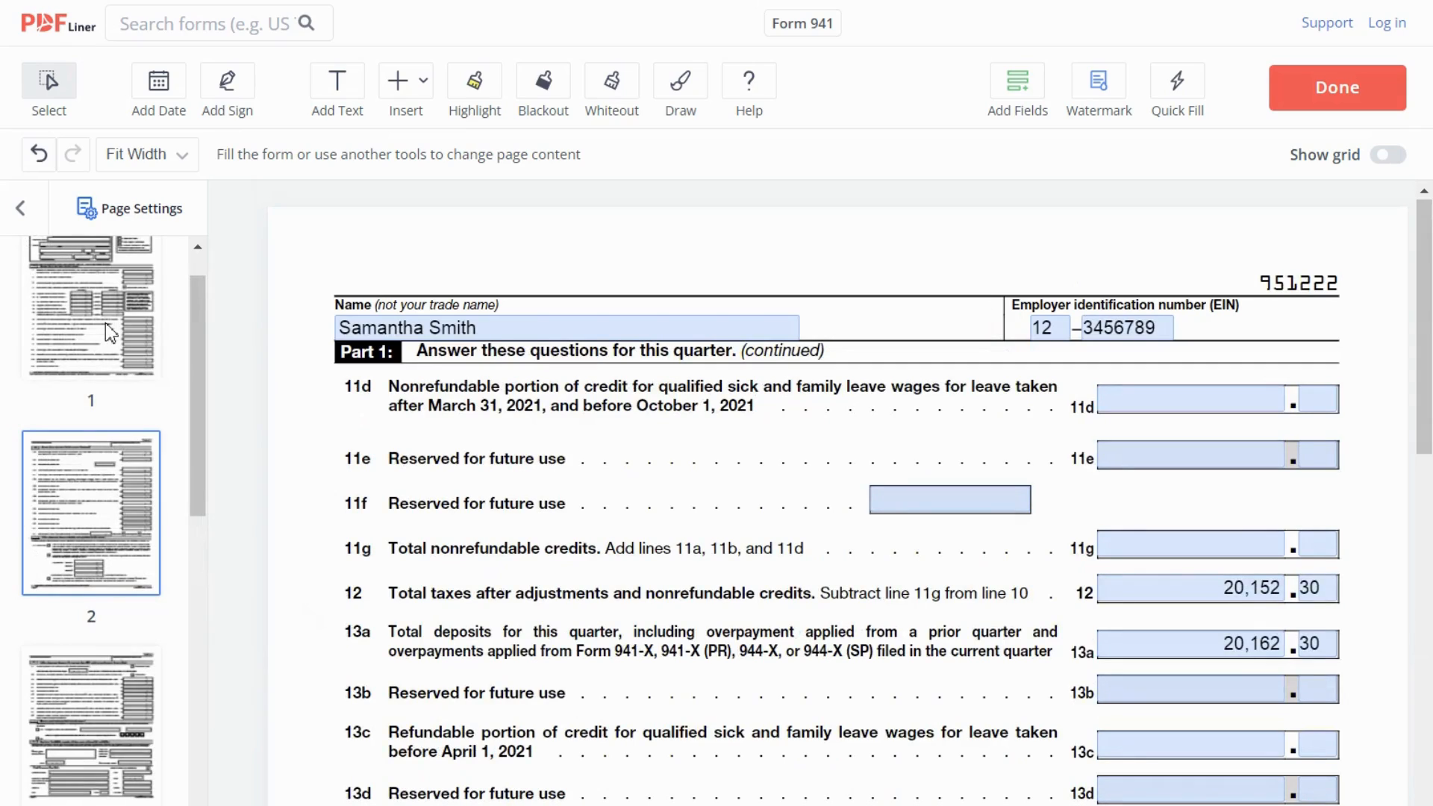
pyautogui.click(478, 328)
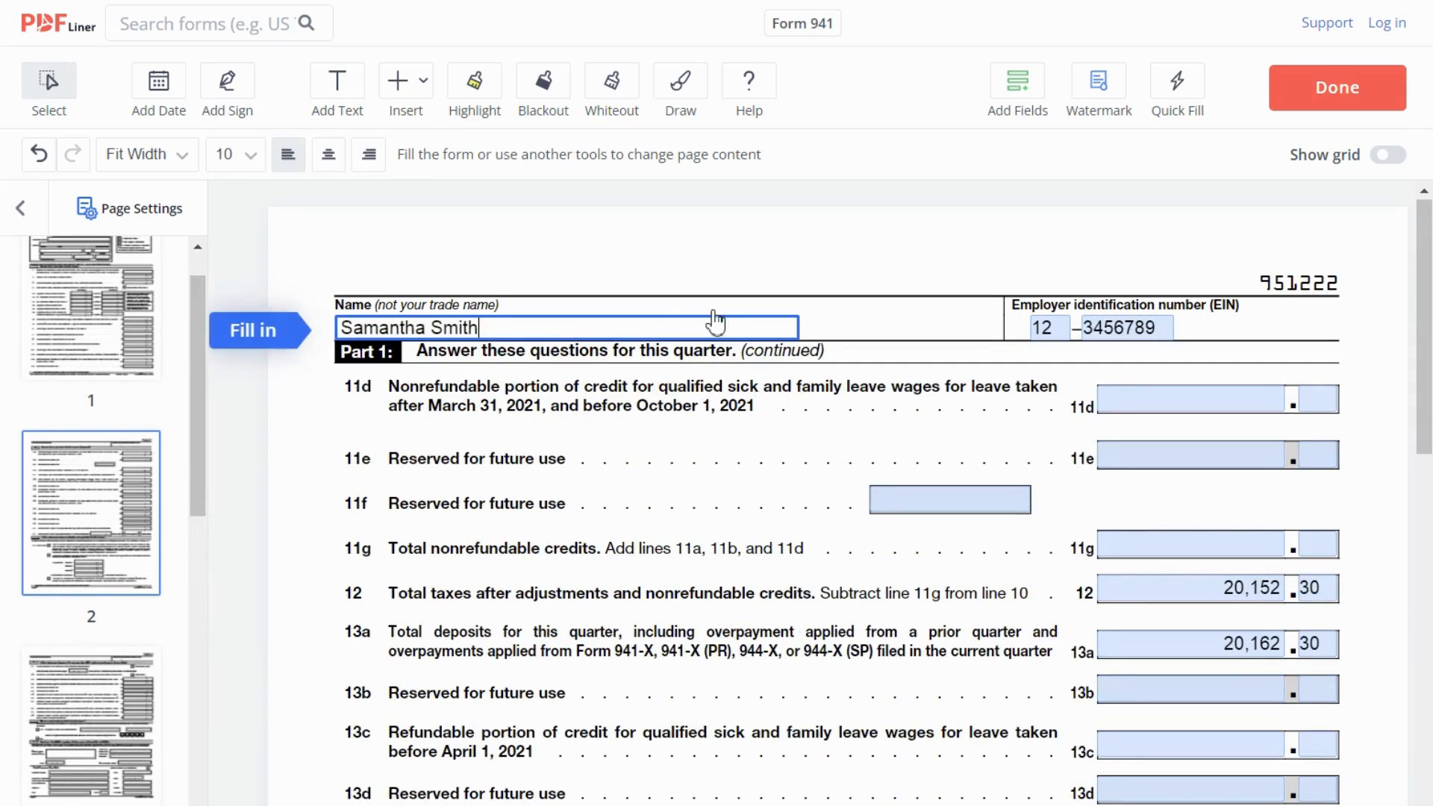
pyautogui.click(1144, 331)
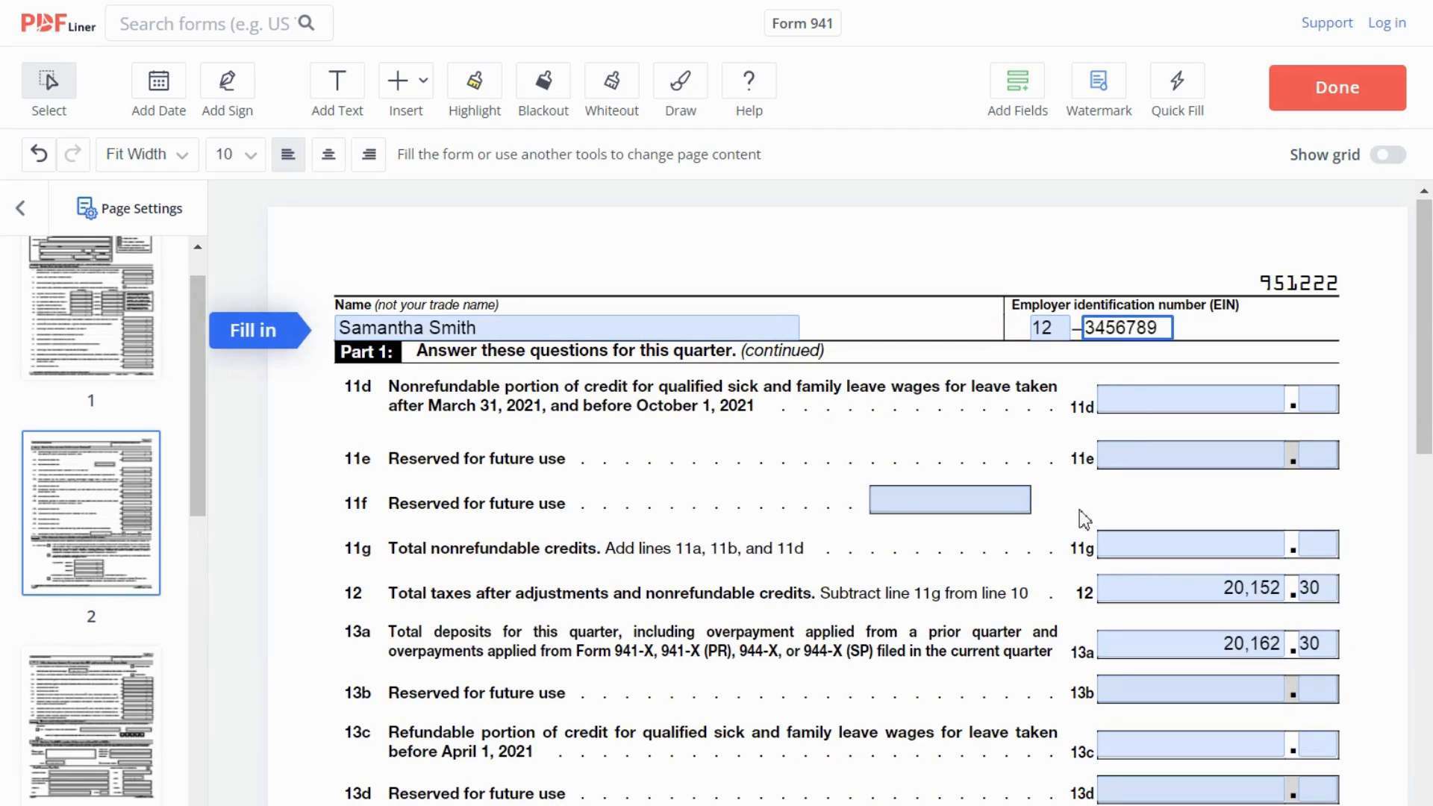
# - Review the nonrefundable credits on lines 11d and 11g and the total taxes after credits on line 12
pyautogui.click(1139, 409)
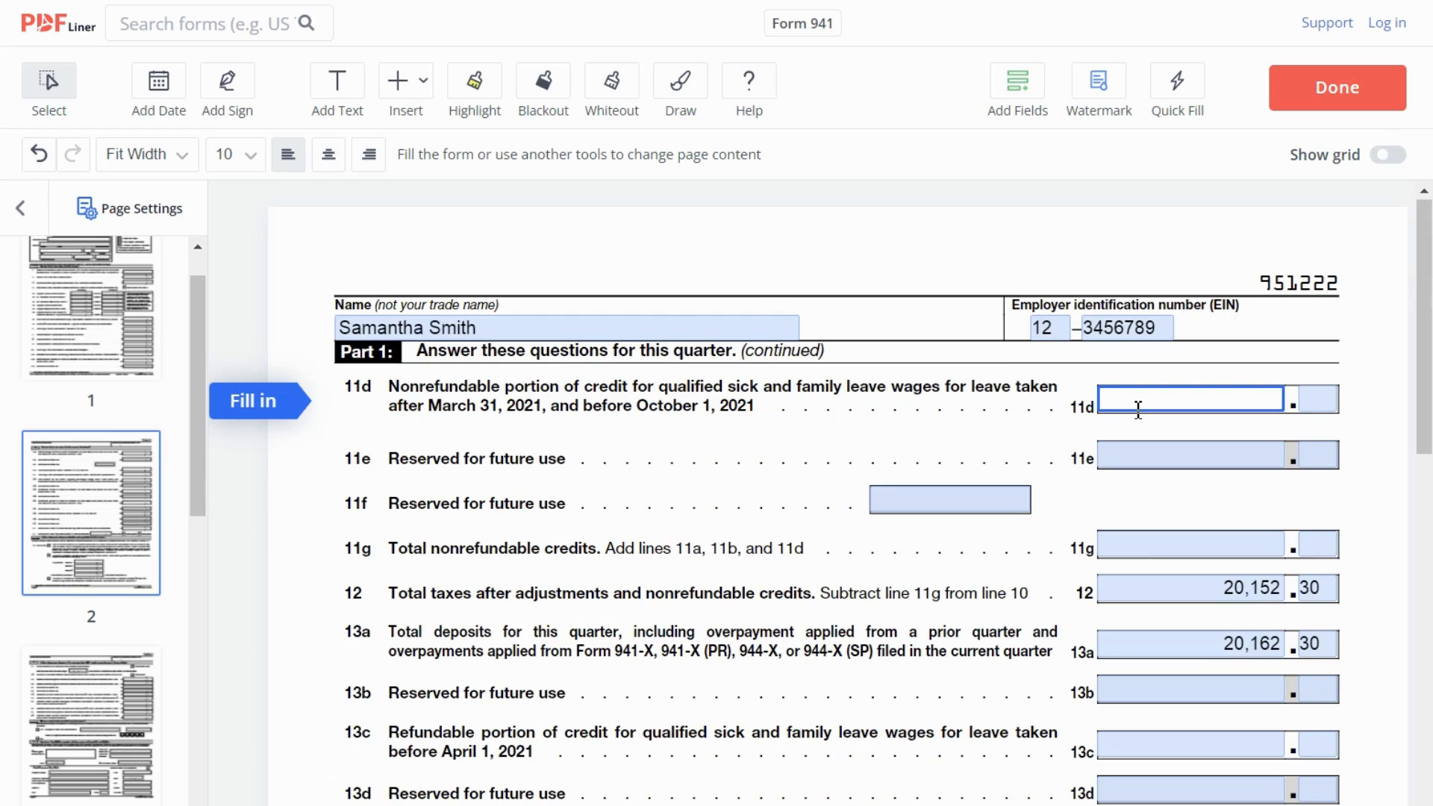
pyautogui.click(1203, 549)
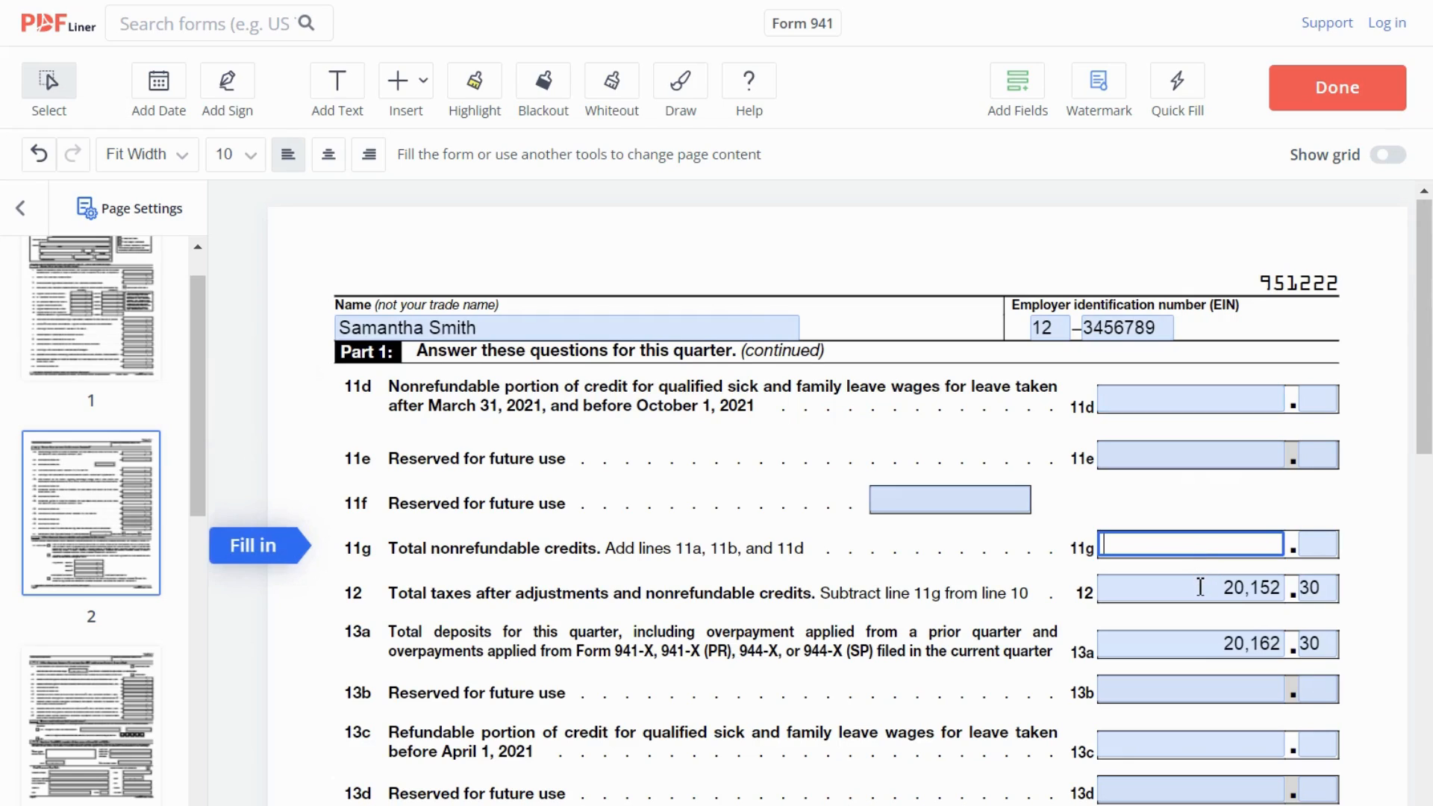
pyautogui.click(1201, 588)
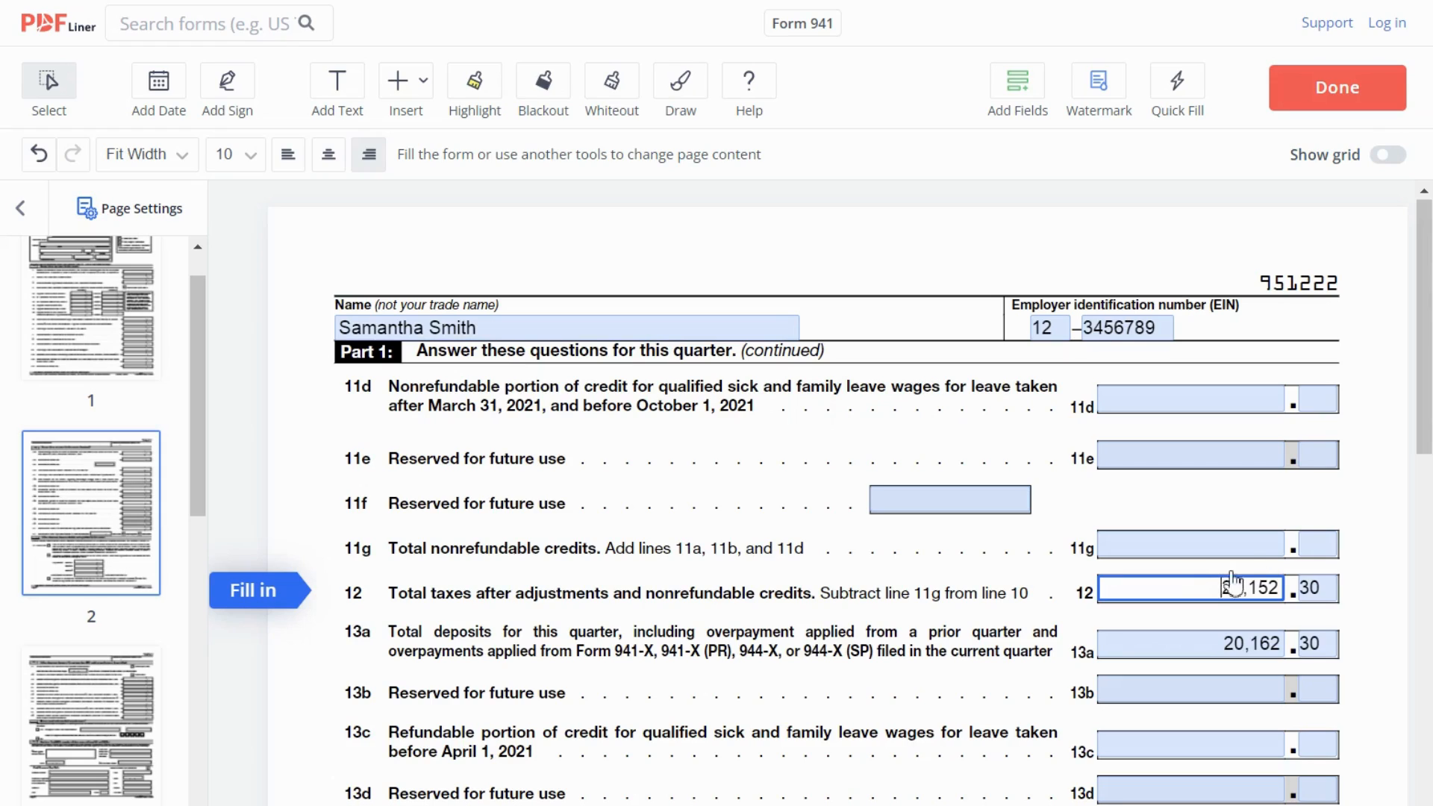
# - Check total deposits on line 13a and refundable credits on lines 13c and 13e against the total on line 13g
pyautogui.moveTo(1428, 433); pyautogui.dragTo(1427, 523)
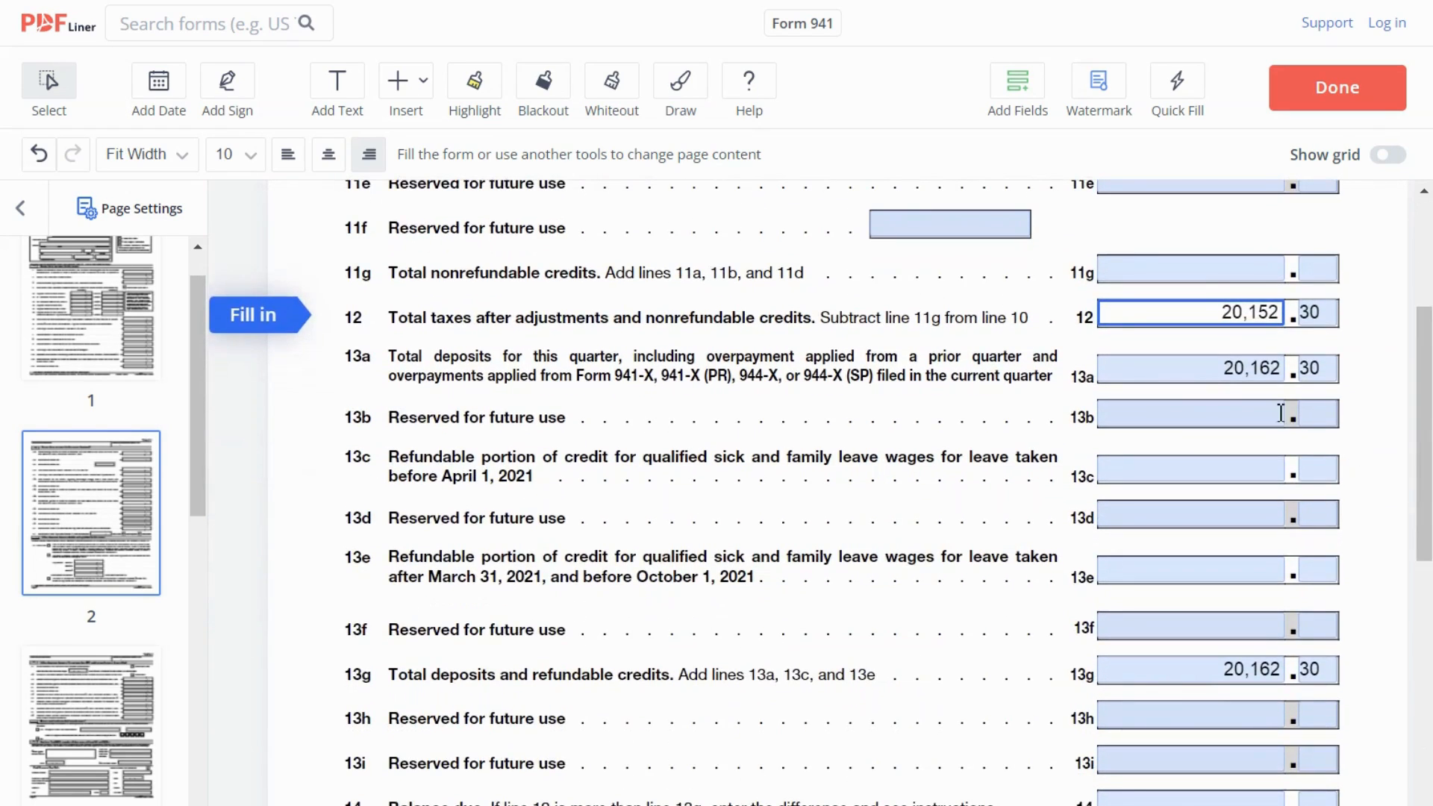
pyautogui.click(1217, 368)
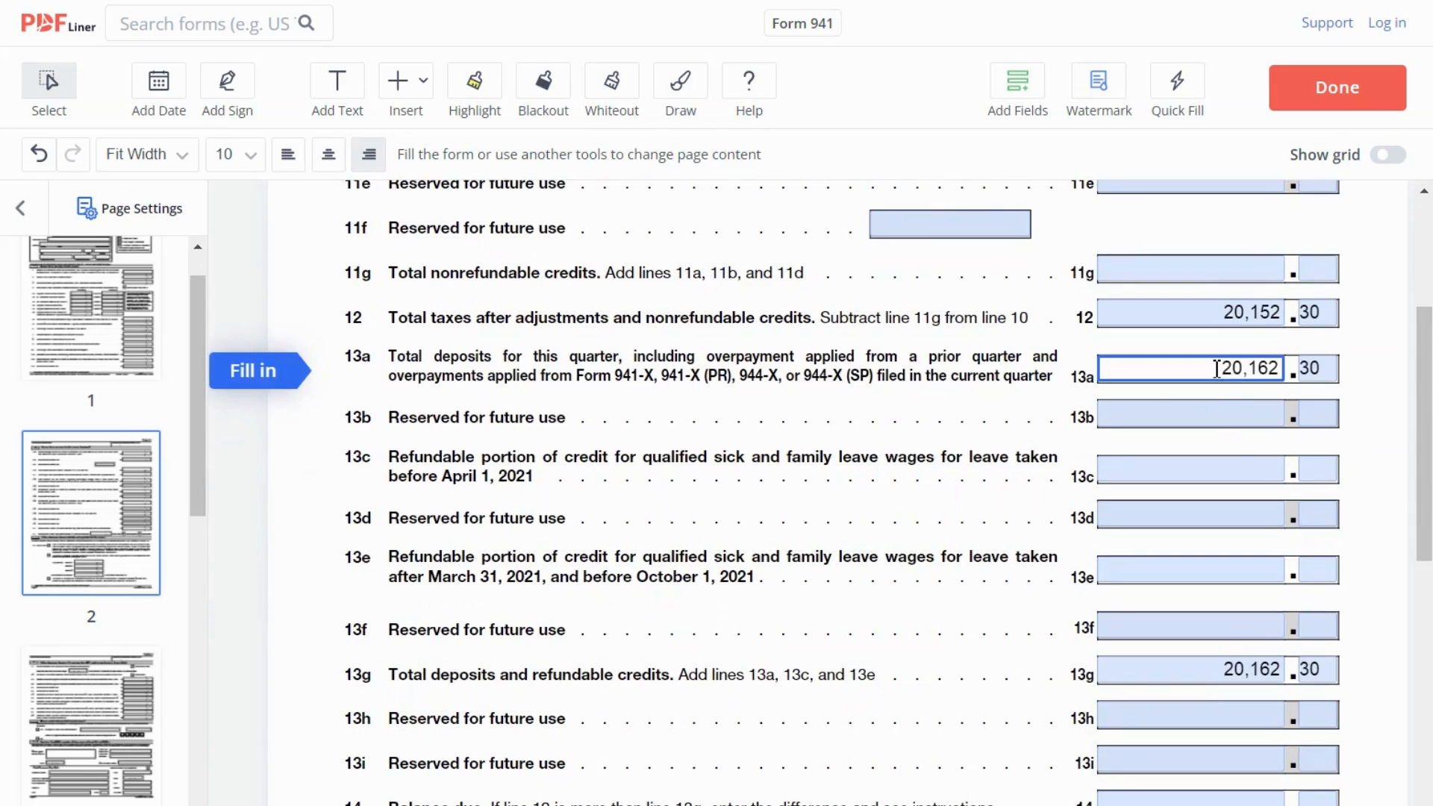
pyautogui.click(1223, 472)
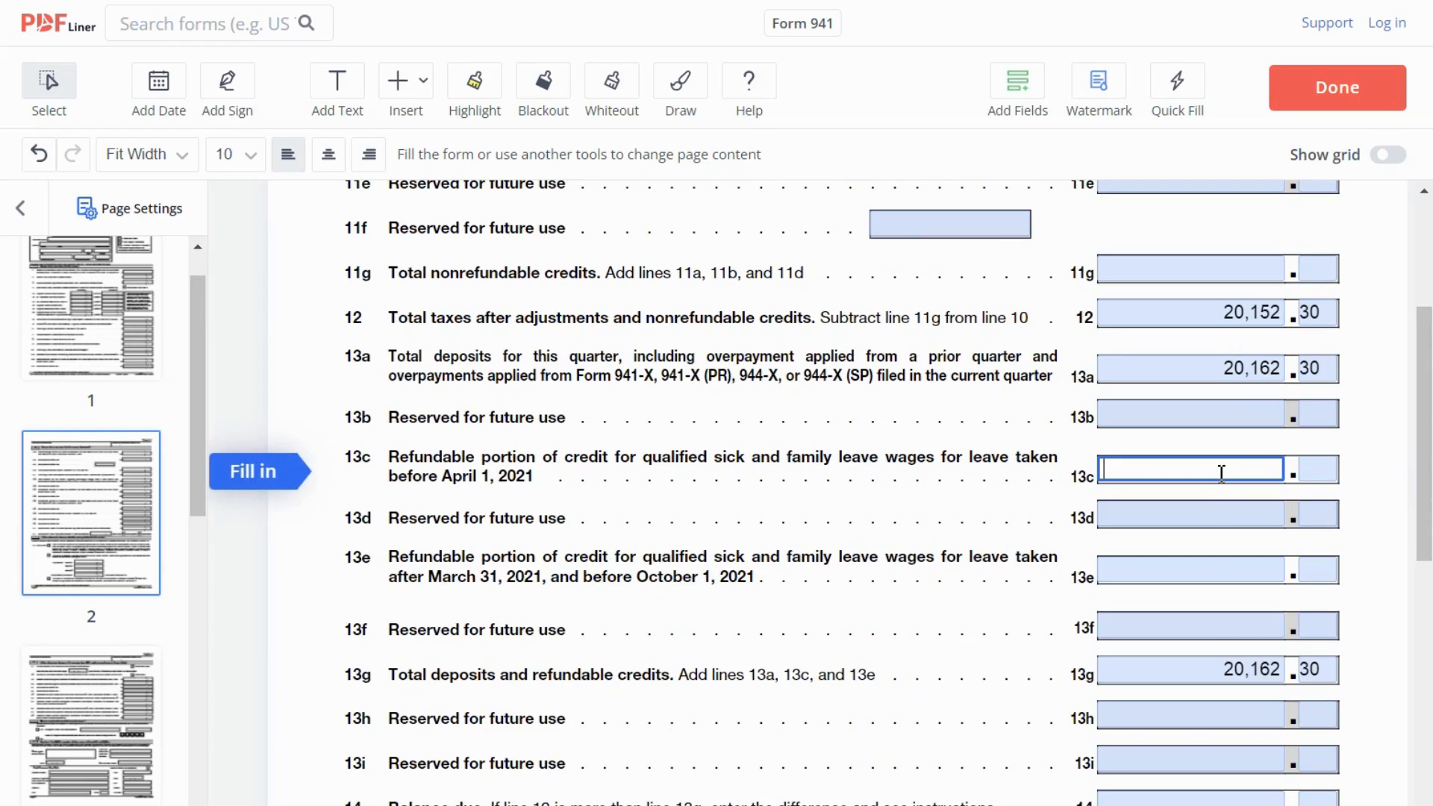
pyautogui.click(1200, 576)
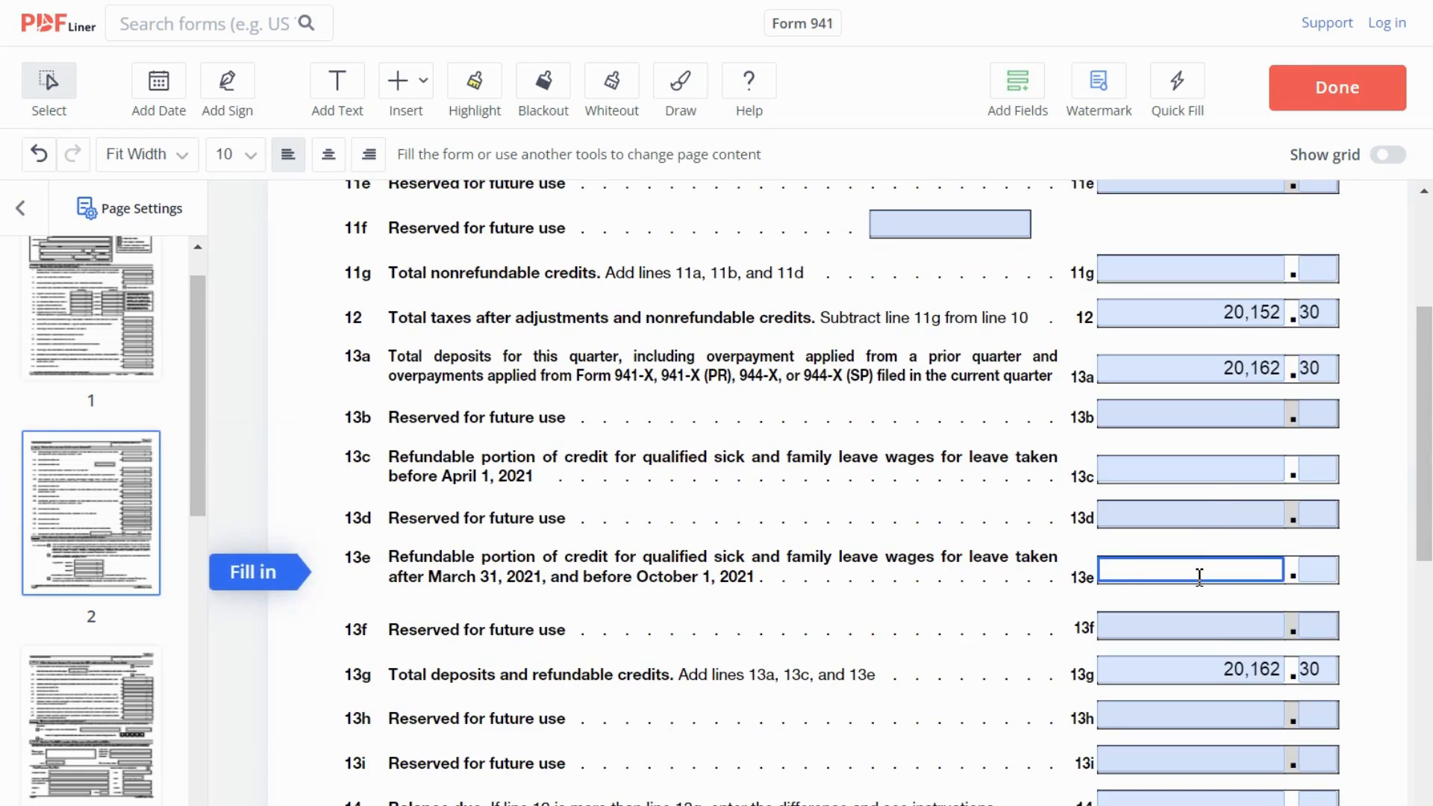
pyautogui.click(1154, 664)
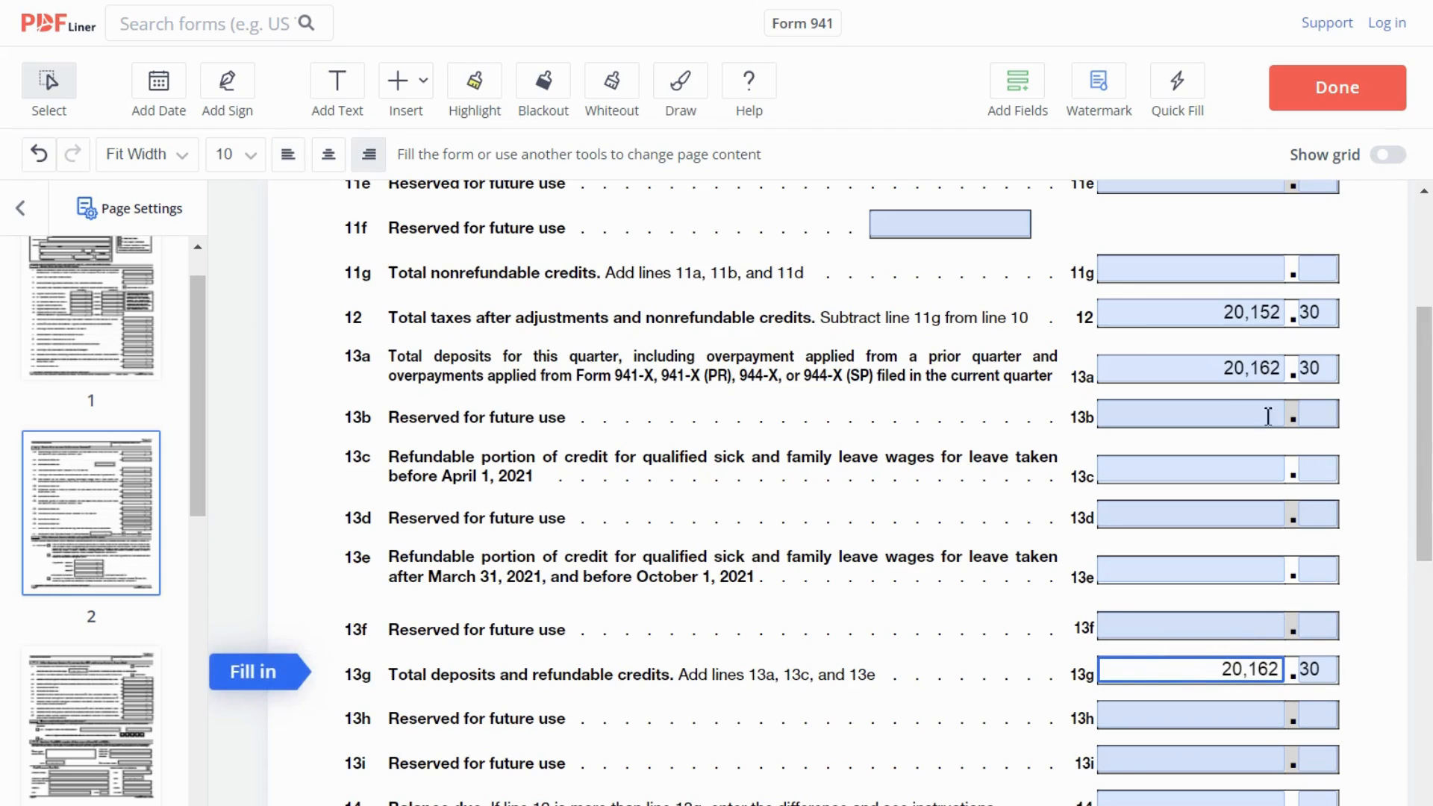
pyautogui.click(1223, 368)
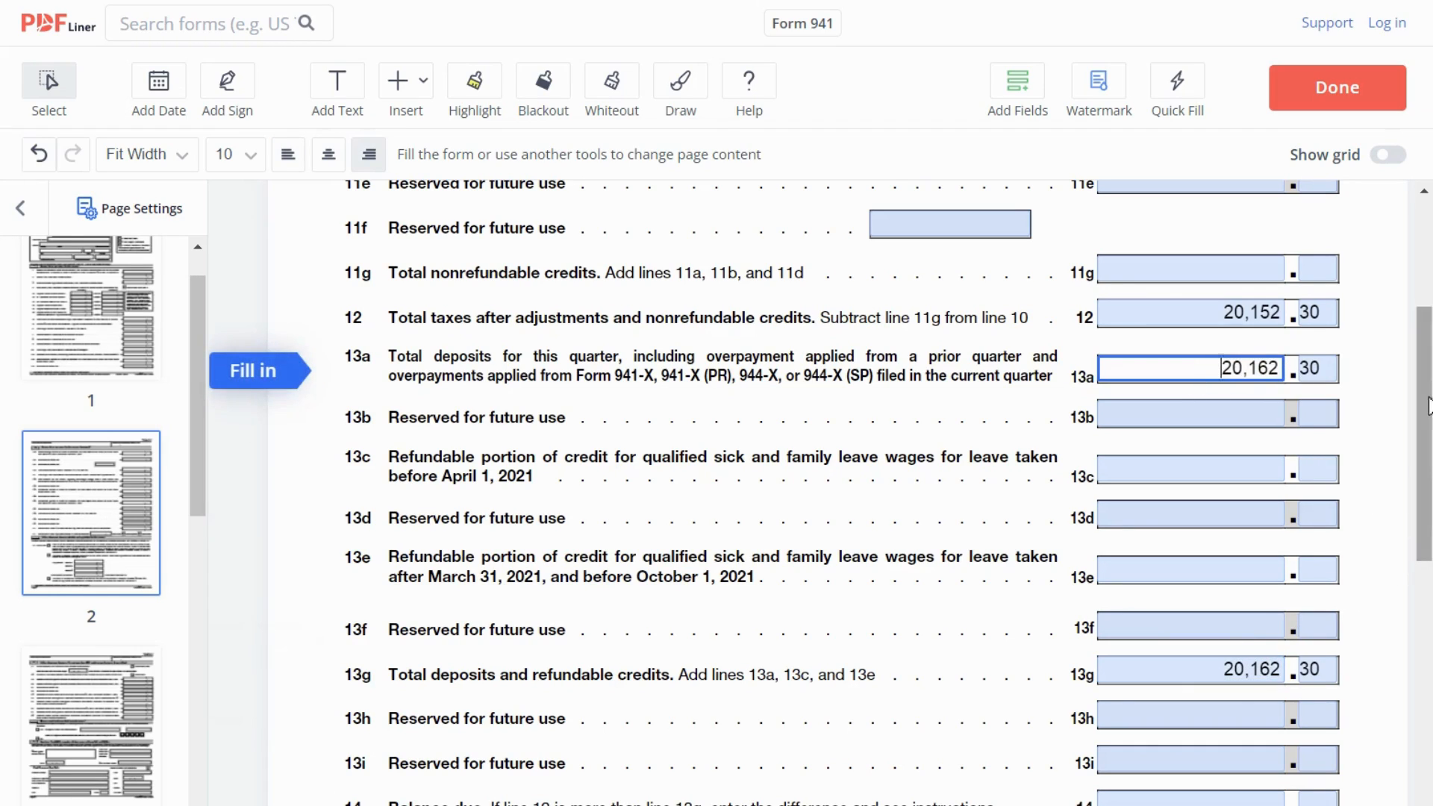
# - Compare line 13g with the balance due on line 14 and the overpayment on line 15
pyautogui.scroll(-4, 1381, 418)
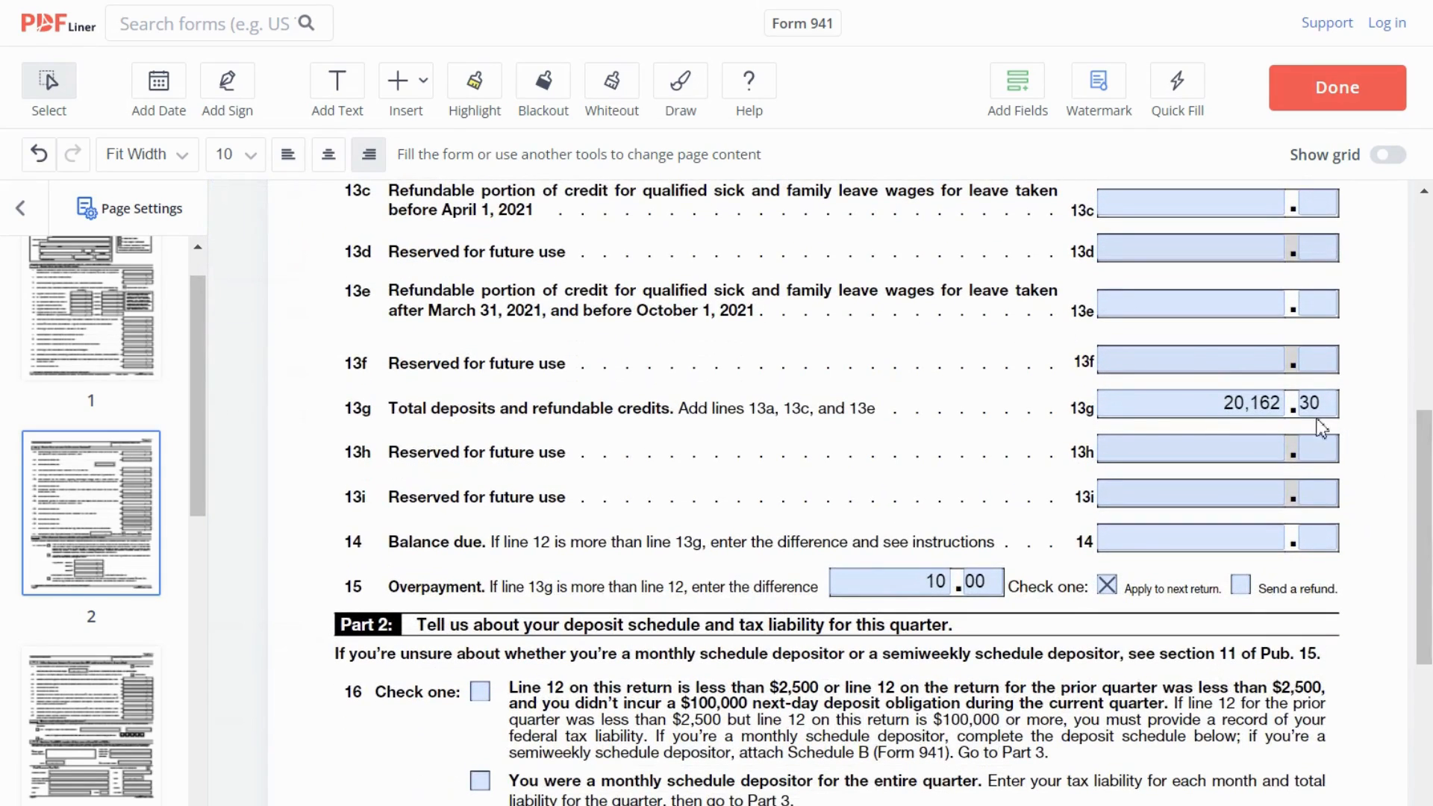
pyautogui.click(1223, 403)
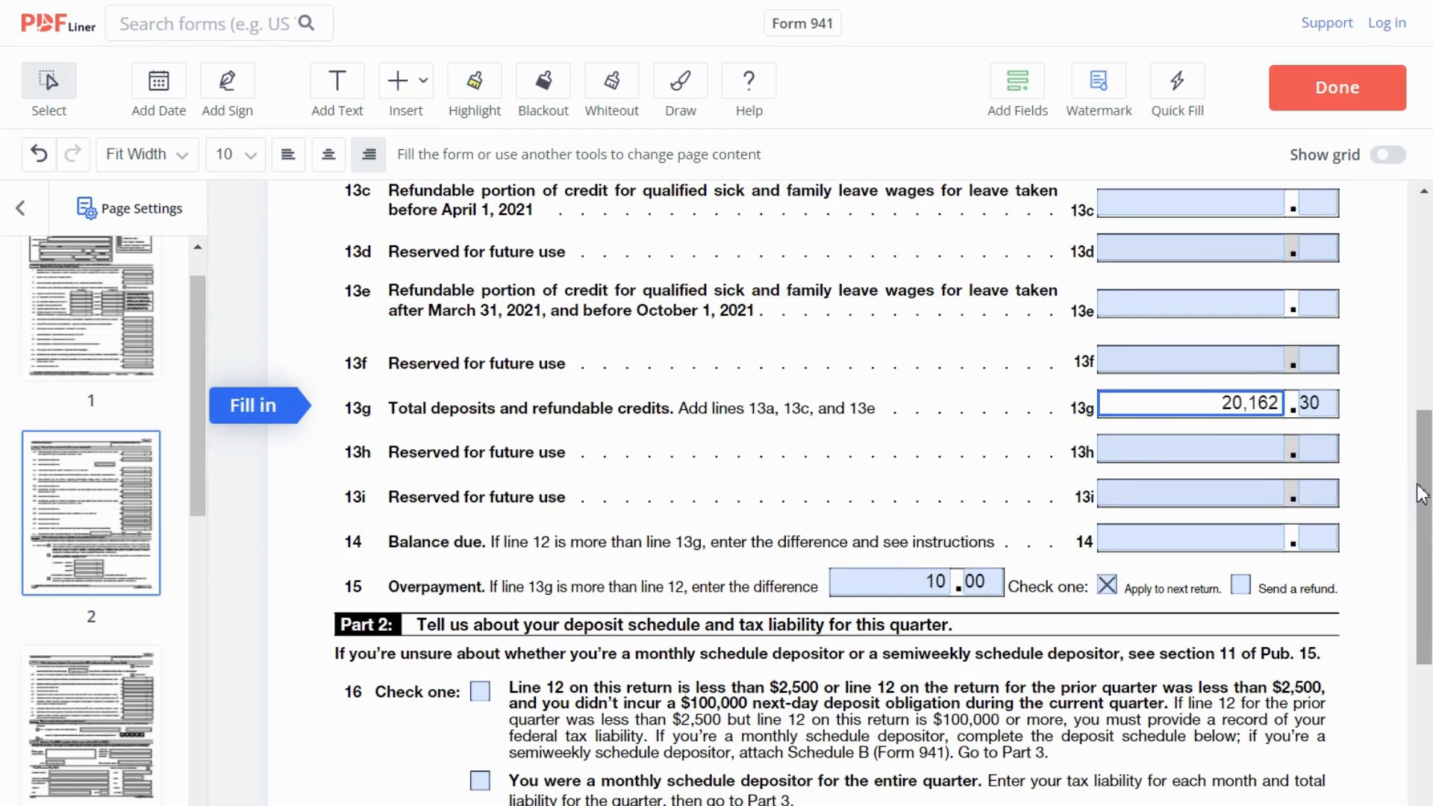
pyautogui.click(1251, 533)
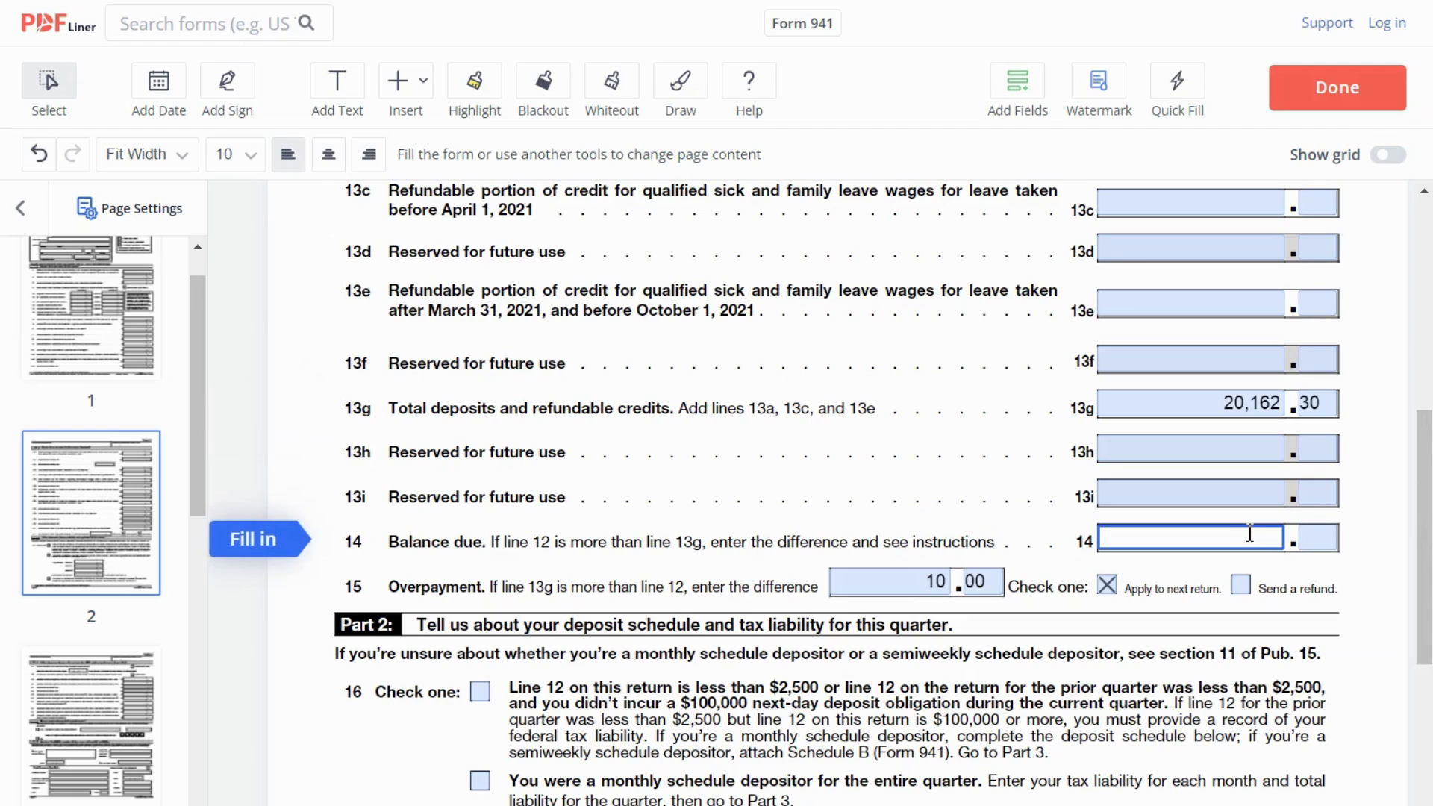
pyautogui.click(1312, 541)
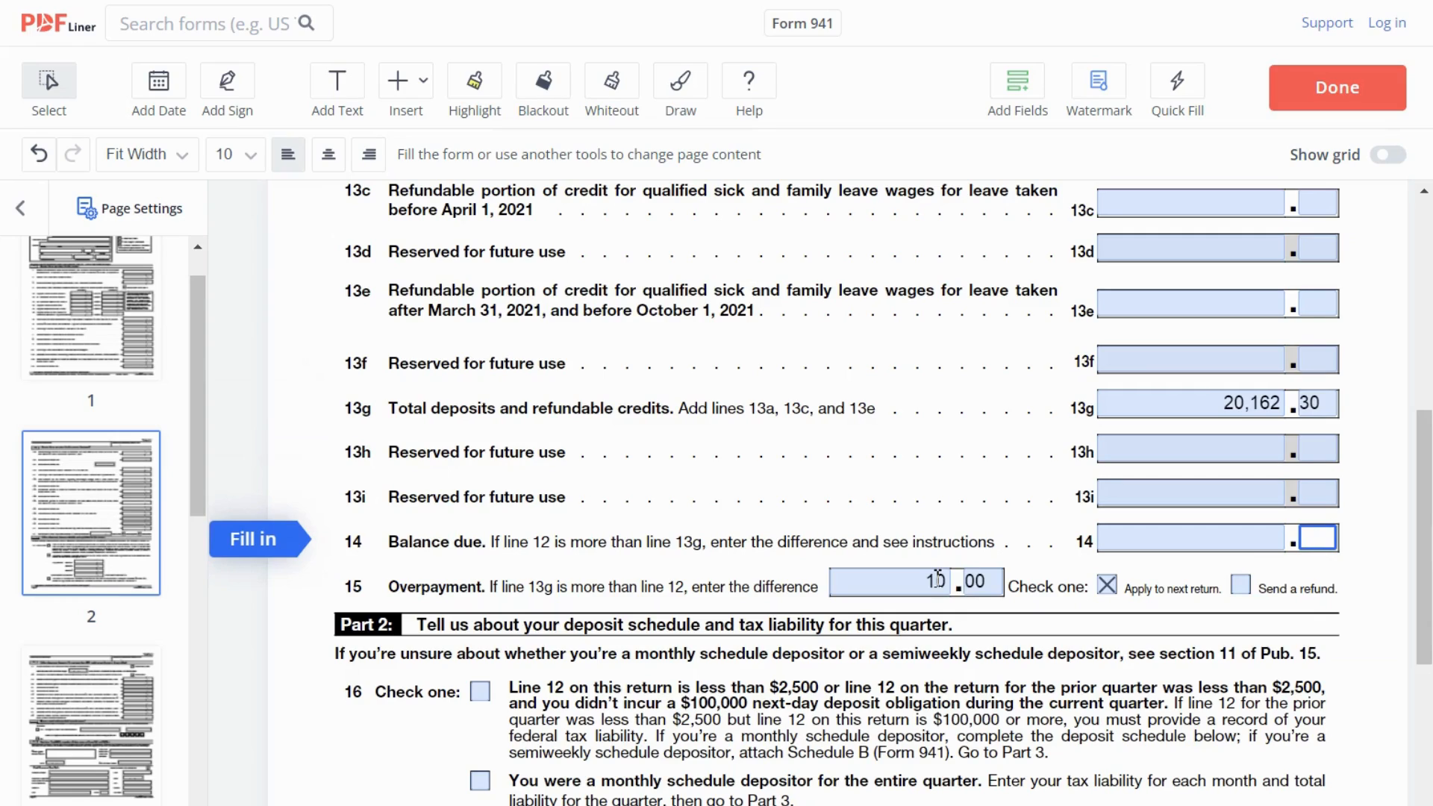
pyautogui.click(937, 580)
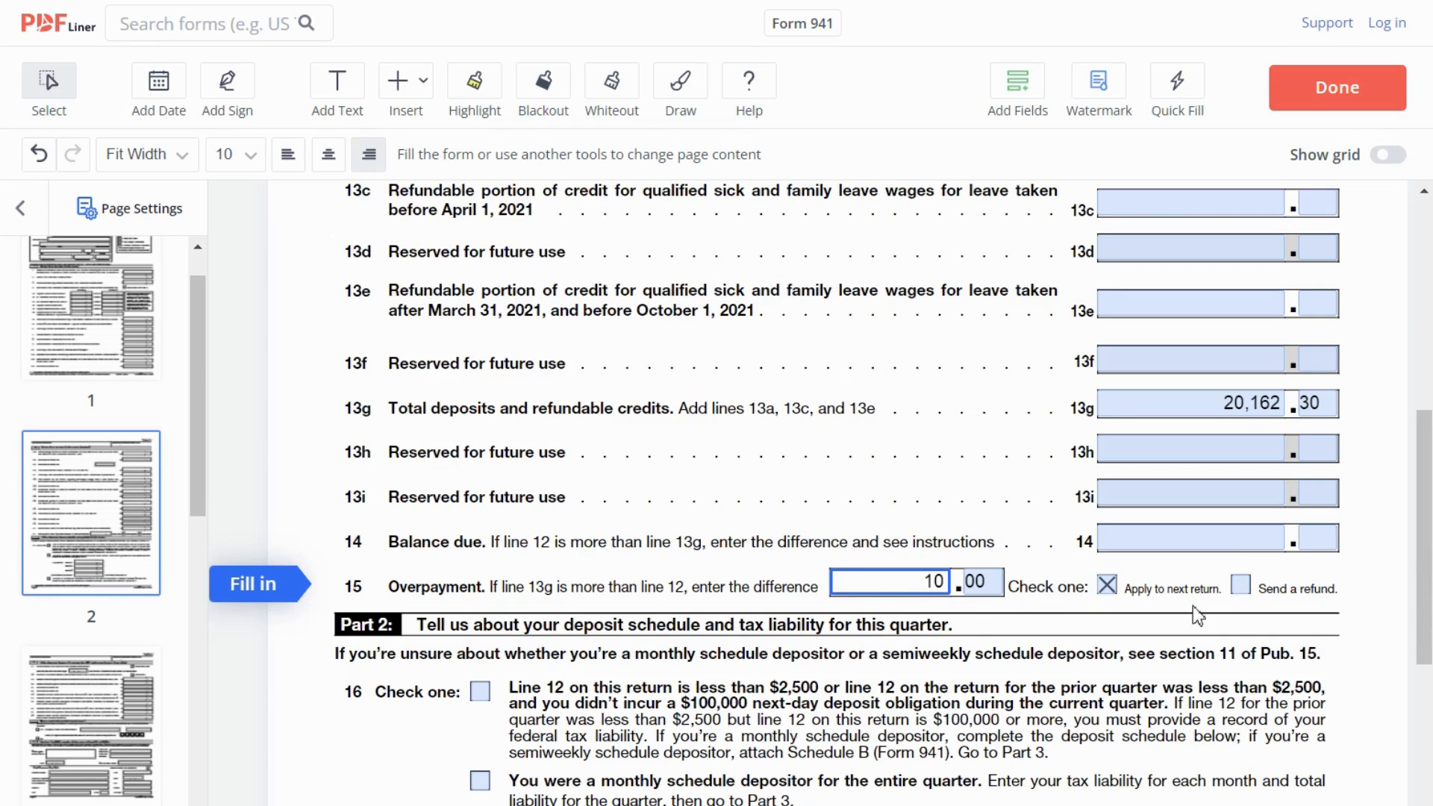
# - Review the Part 2 deposit schedule options on line 16, including the monthly tax liability and quarterly total fields
pyautogui.moveTo(1430, 557); pyautogui.dragTo(1430, 688)
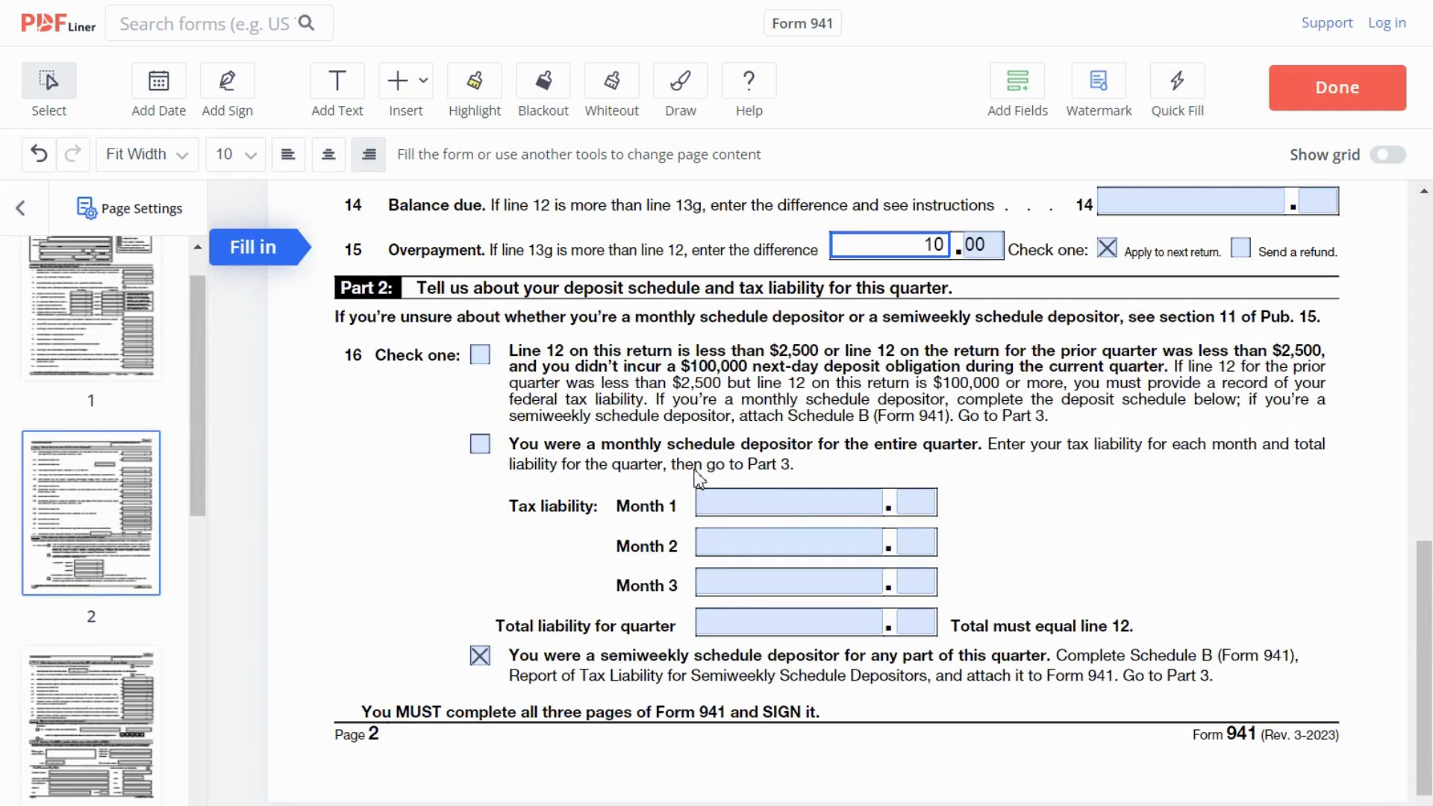
pyautogui.click(731, 501)
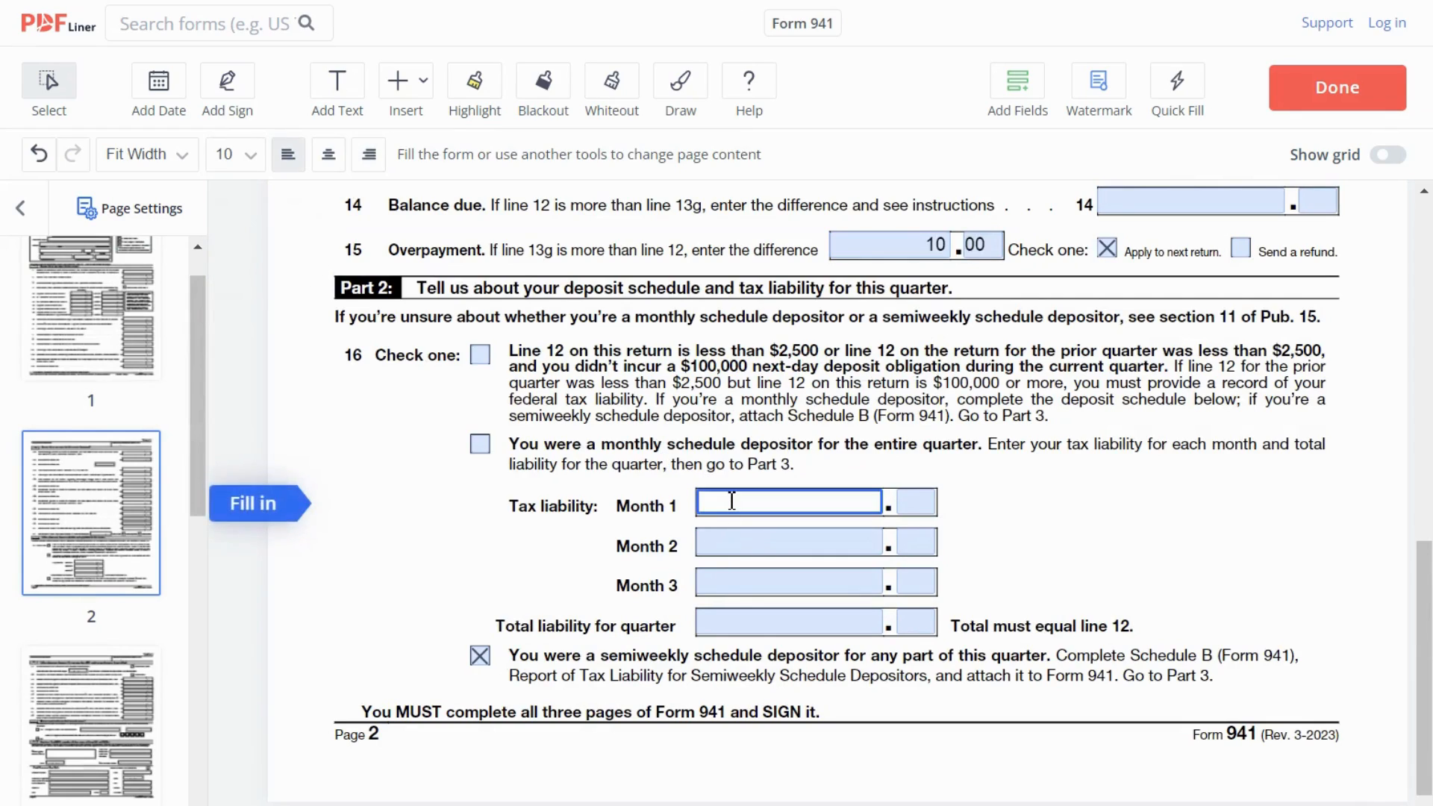
pyautogui.click(738, 541)
pyautogui.click(745, 581)
pyautogui.click(746, 619)
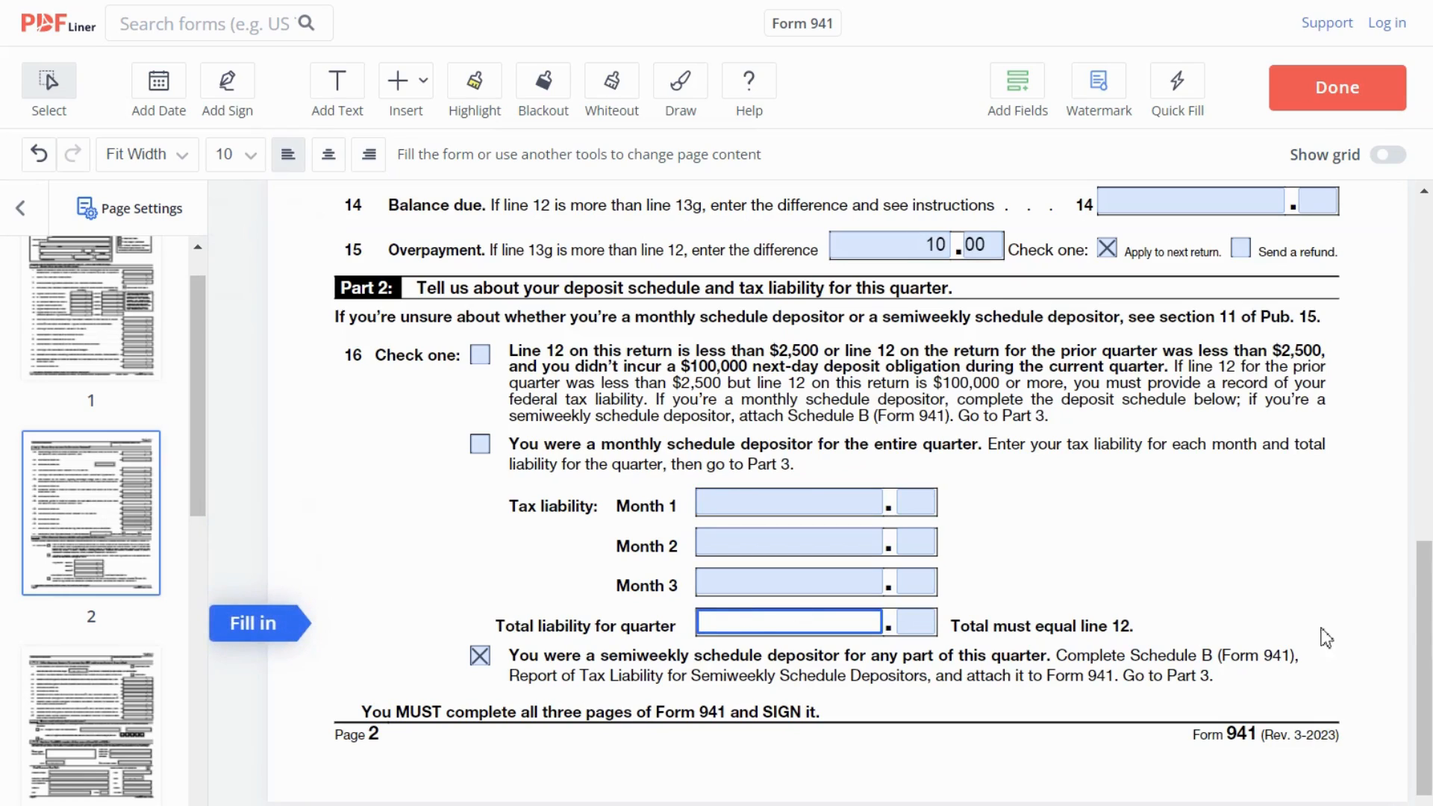
pyautogui.moveTo(1428, 685); pyautogui.dragTo(1430, 721)
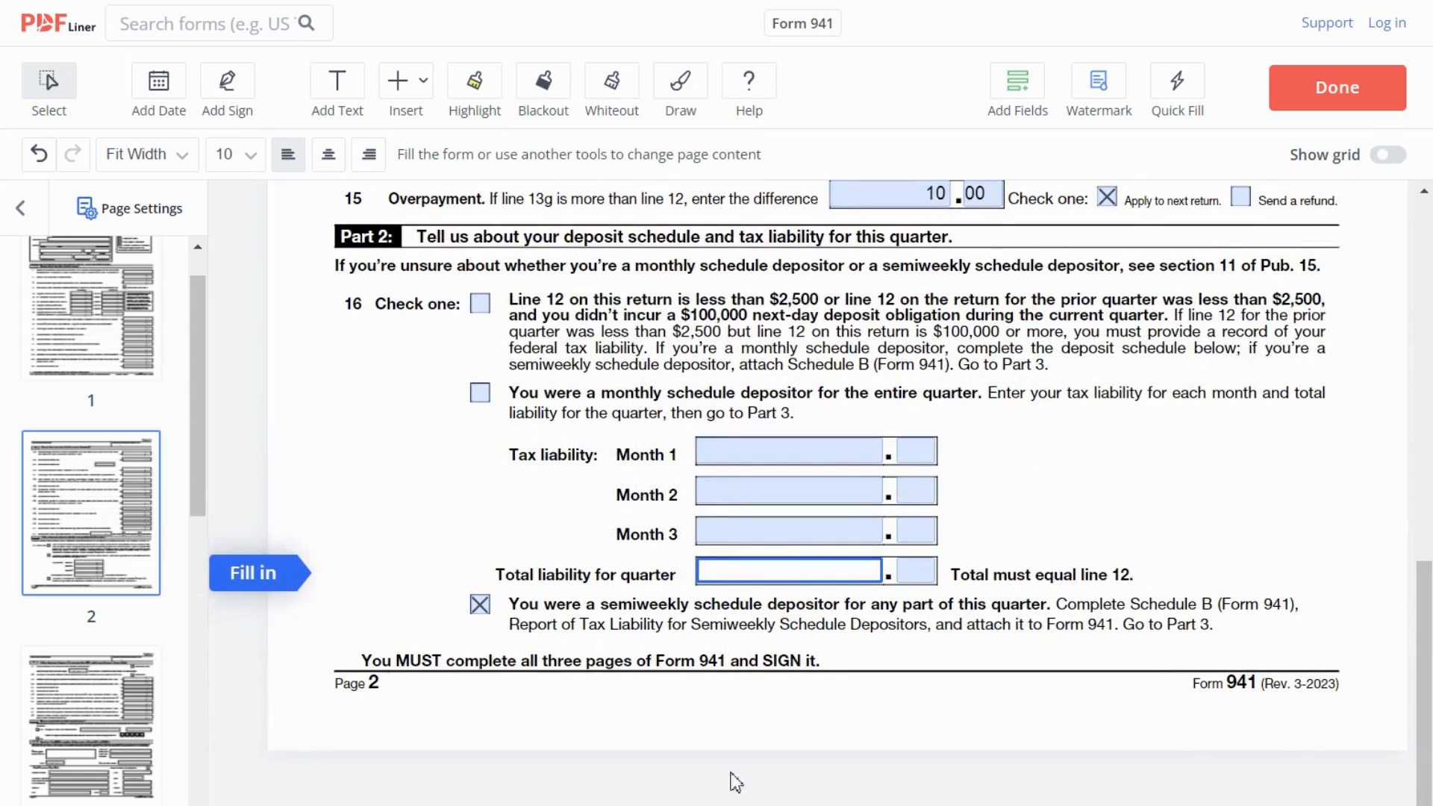
# - Open page 3 of the form and check the employer's name and EIN above Part 3
pyautogui.click(158, 736)
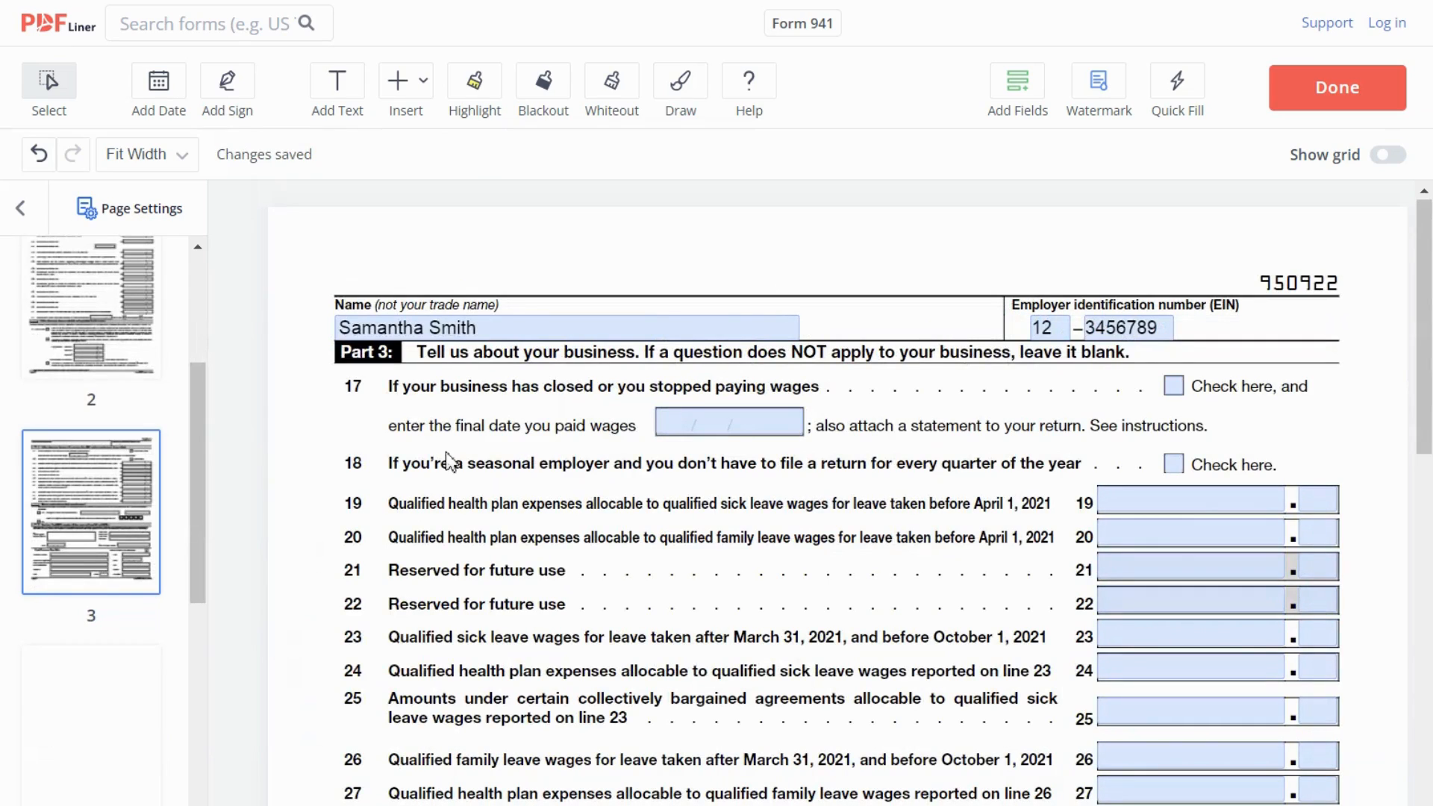
pyautogui.click(646, 338)
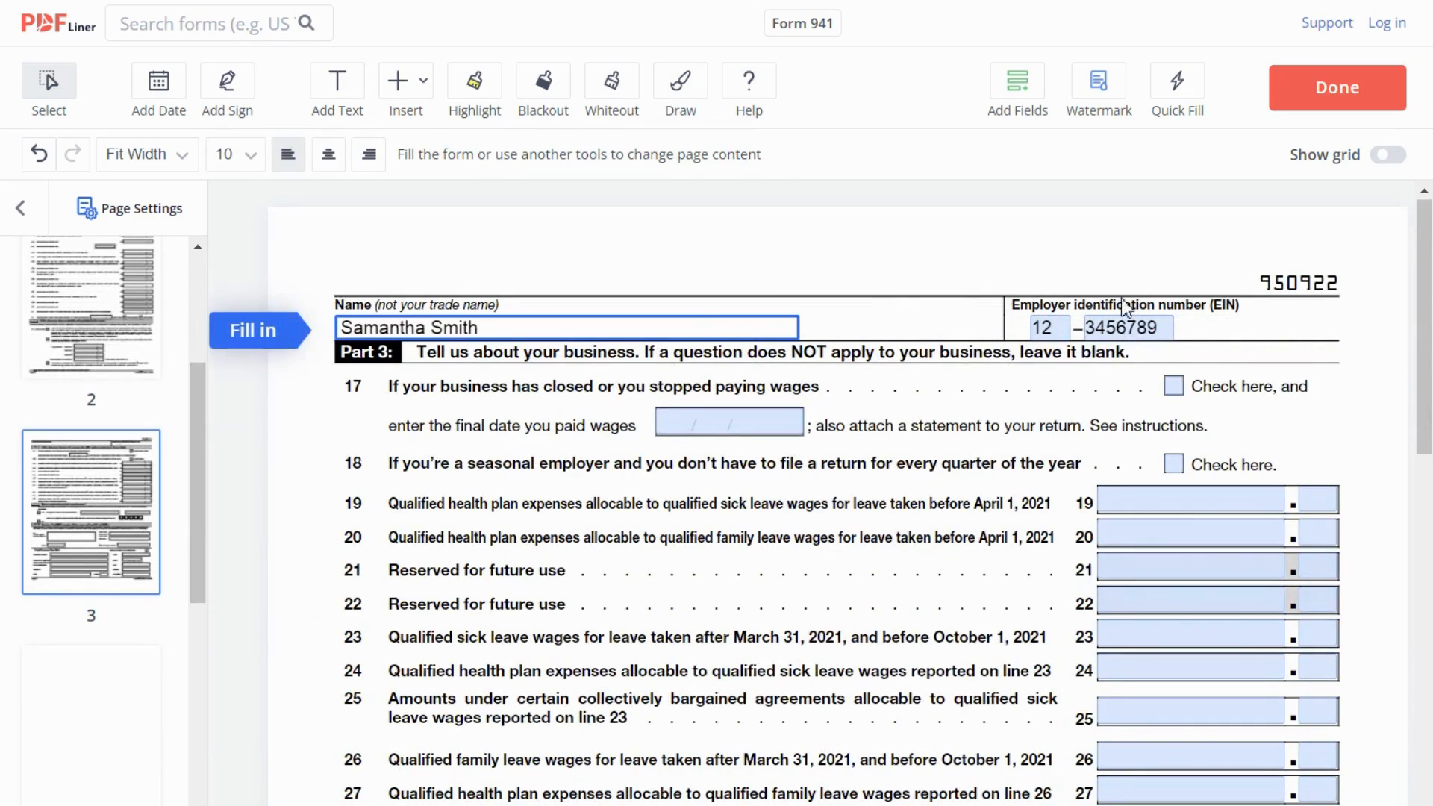
pyautogui.click(1173, 327)
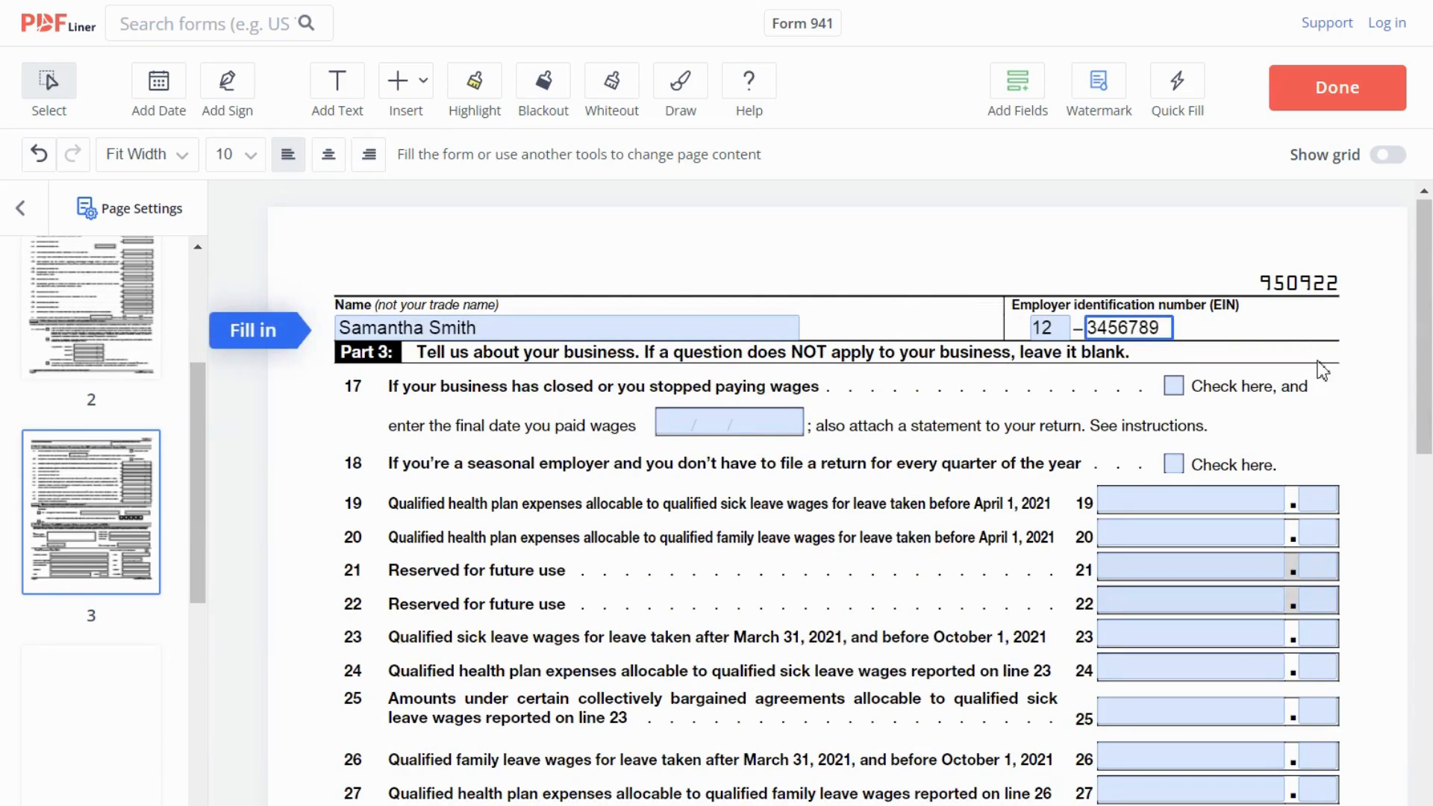
# - Answer No to the third-party designee question in Part 4 of page 3
pyautogui.scroll(-2, 1426, 322)
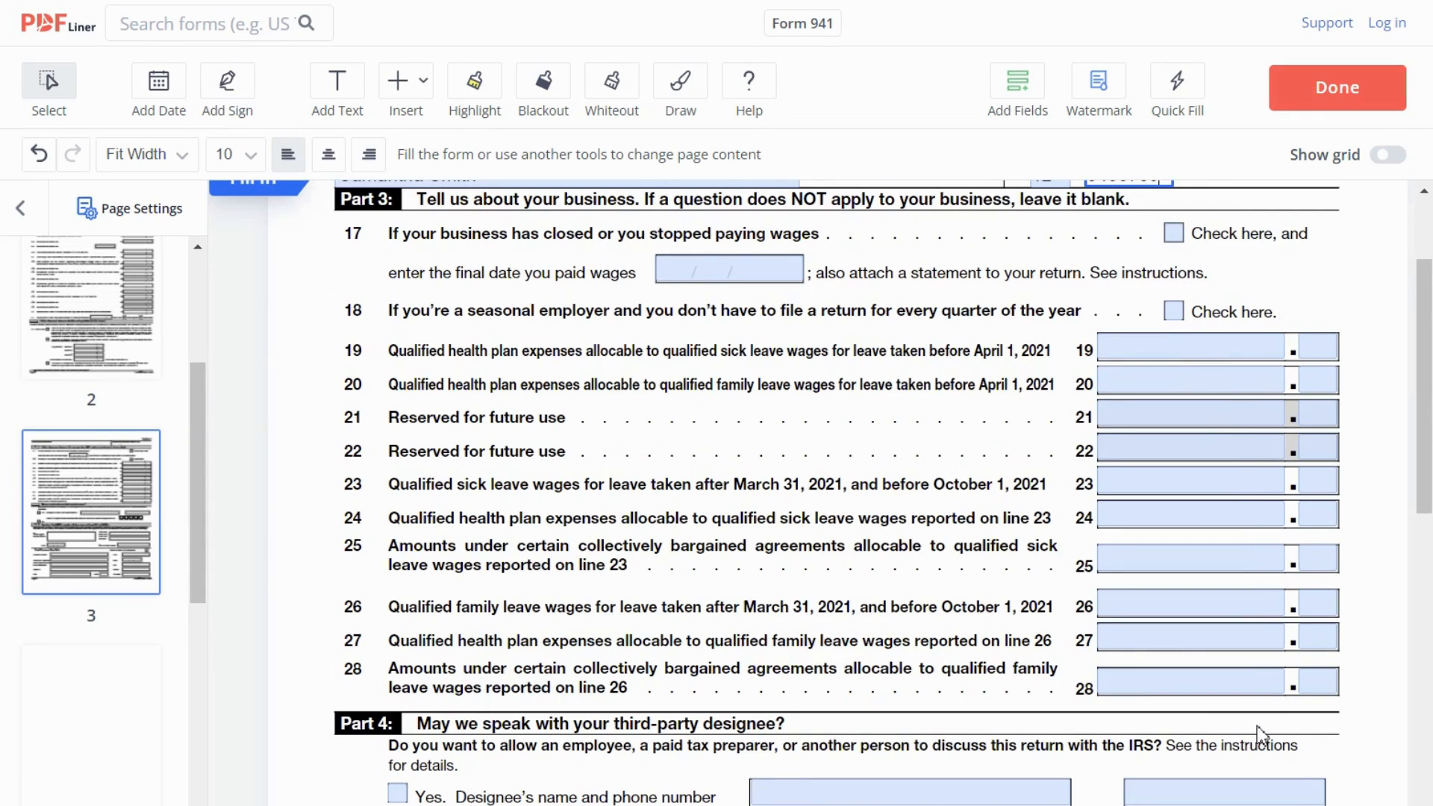
pyautogui.moveTo(1423, 489); pyautogui.dragTo(1422, 619)
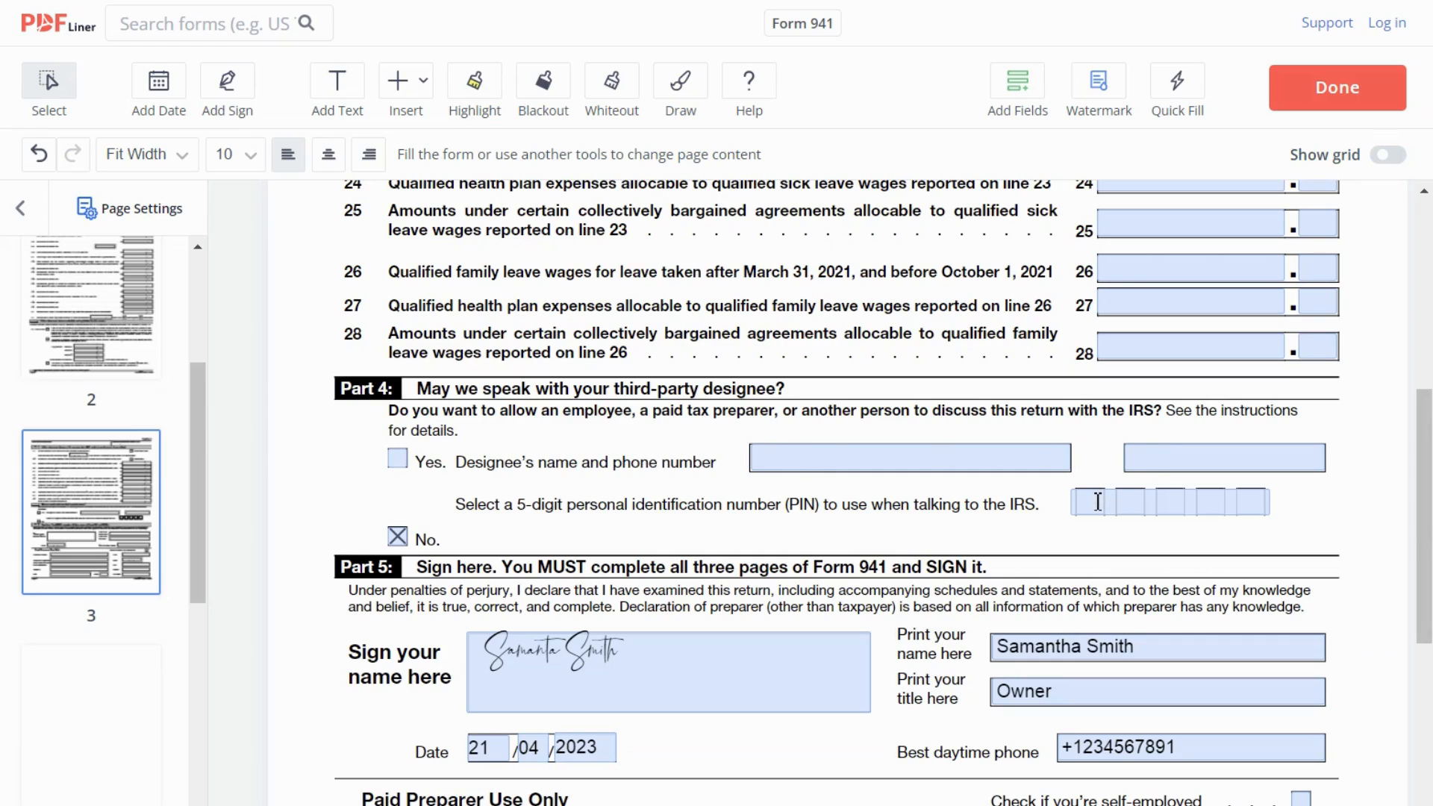
pyautogui.click(400, 538)
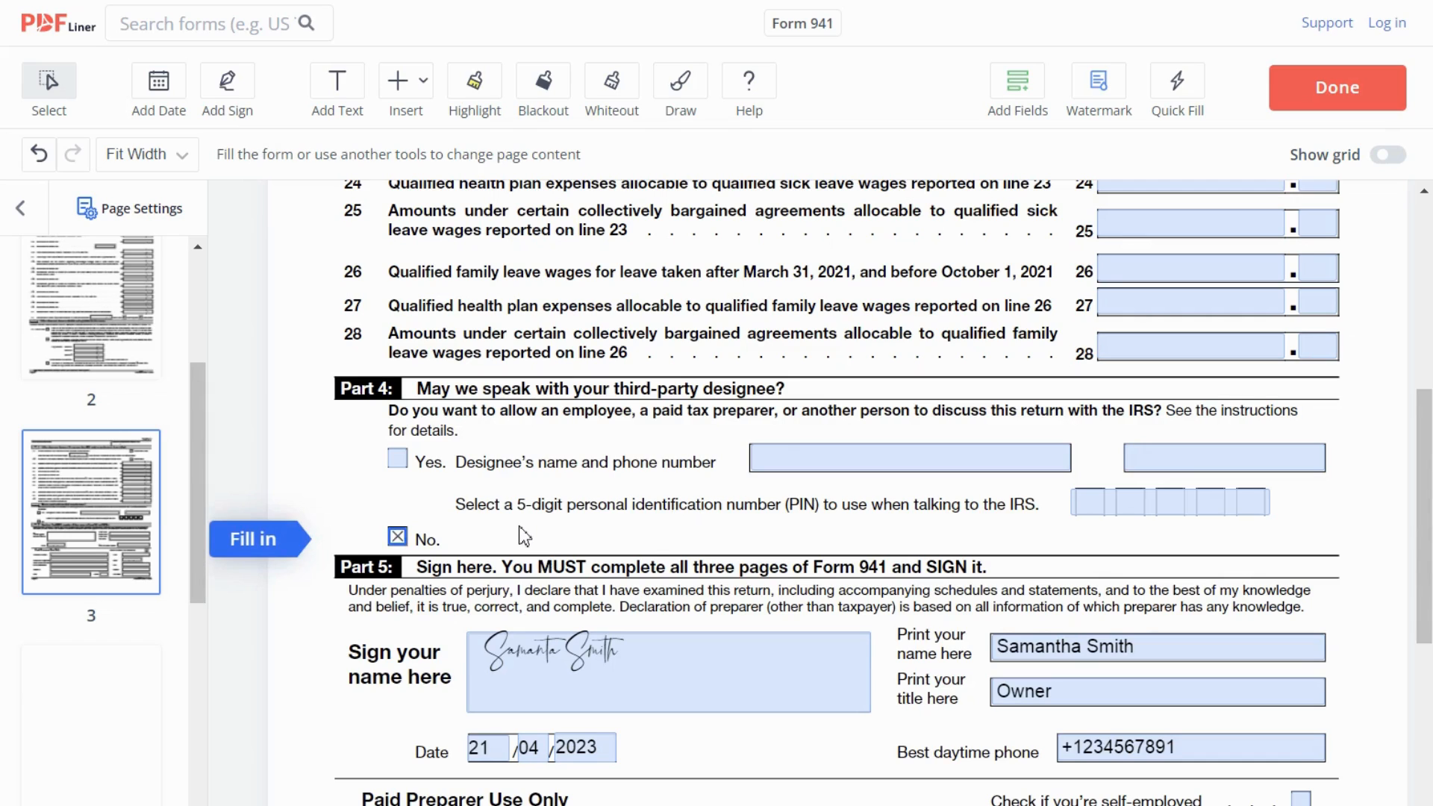
# - Sign Part 5 with the saved signature and activate the preparer's name field in the Paid Preparer Use Only section
pyautogui.click(634, 685)
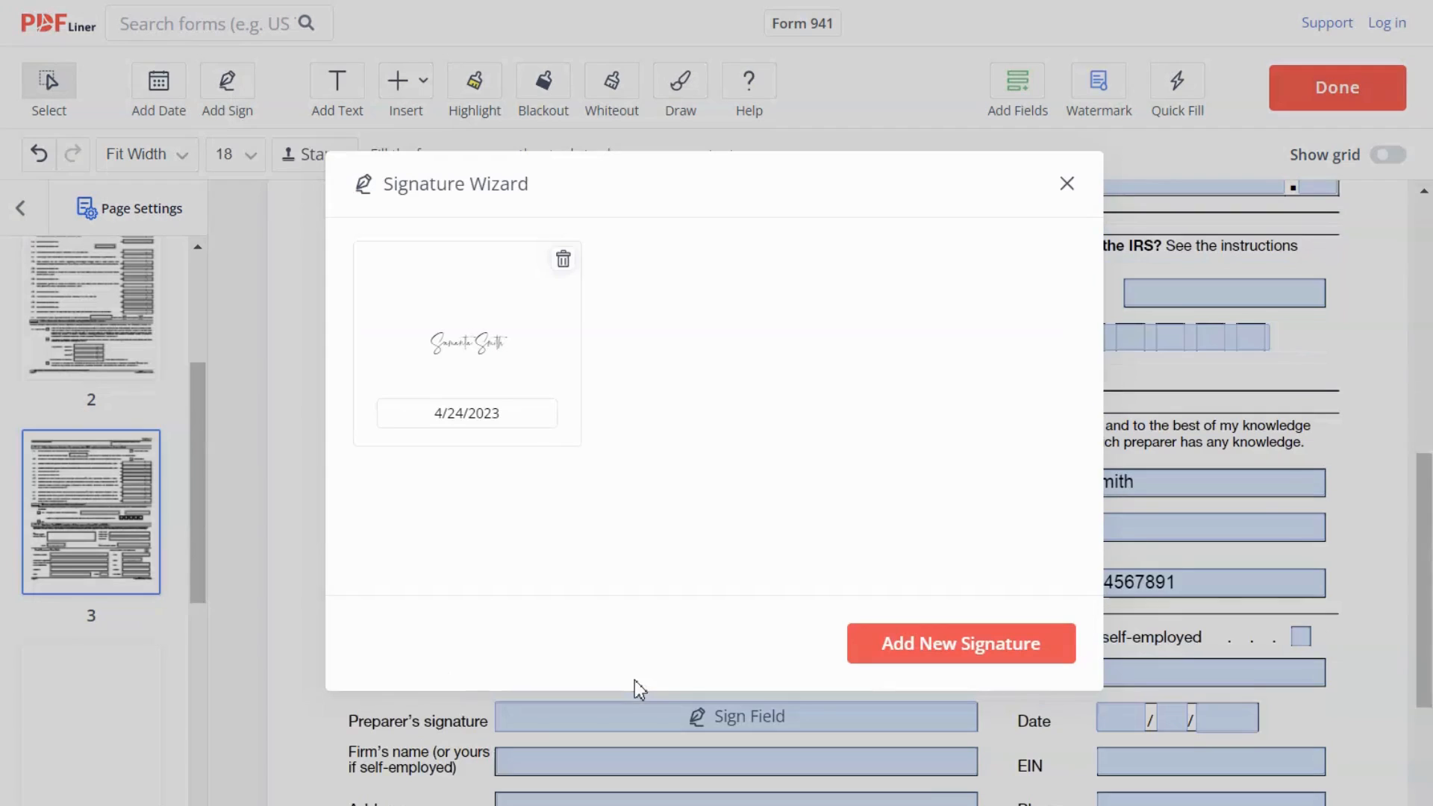
pyautogui.click(512, 371)
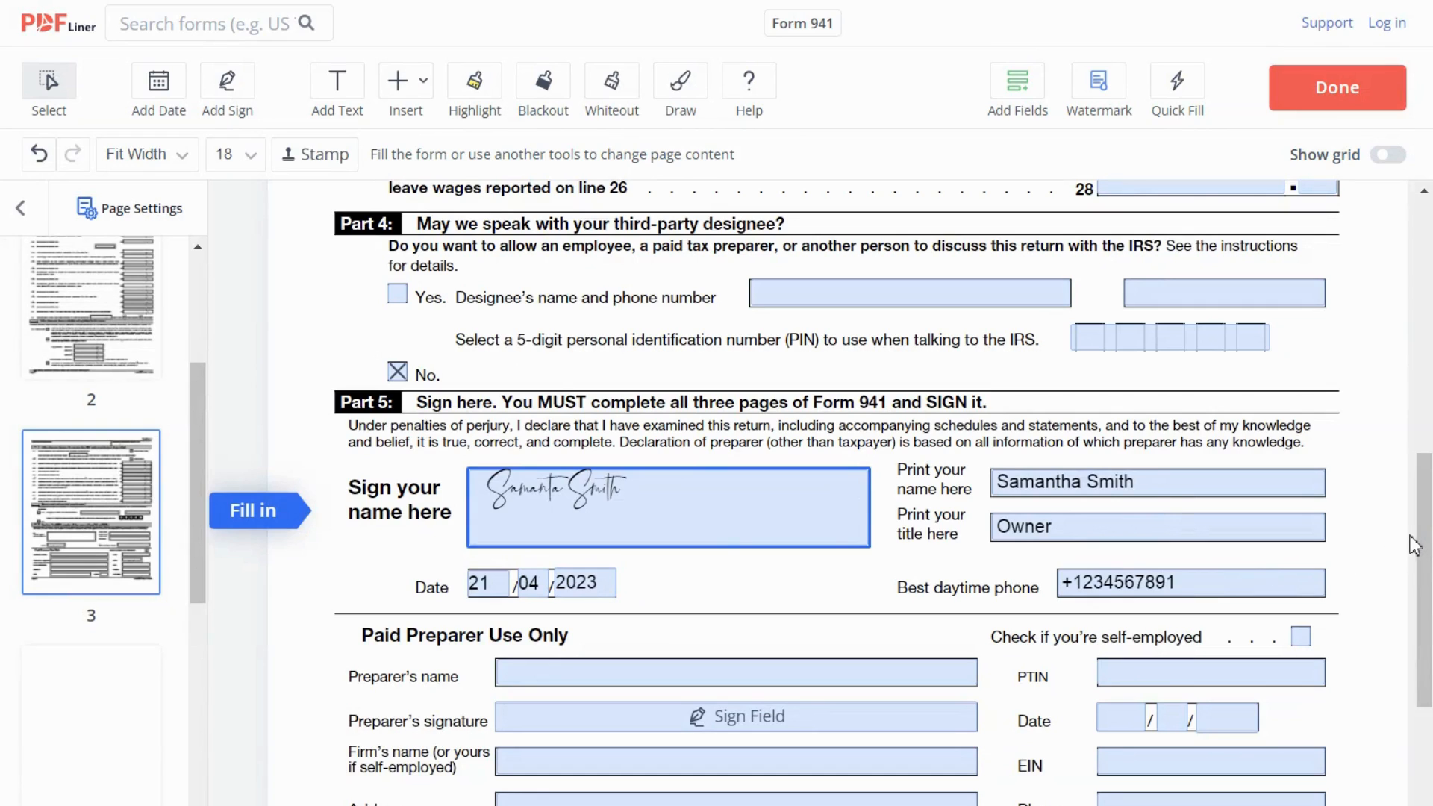
pyautogui.scroll(-3, 1417, 545)
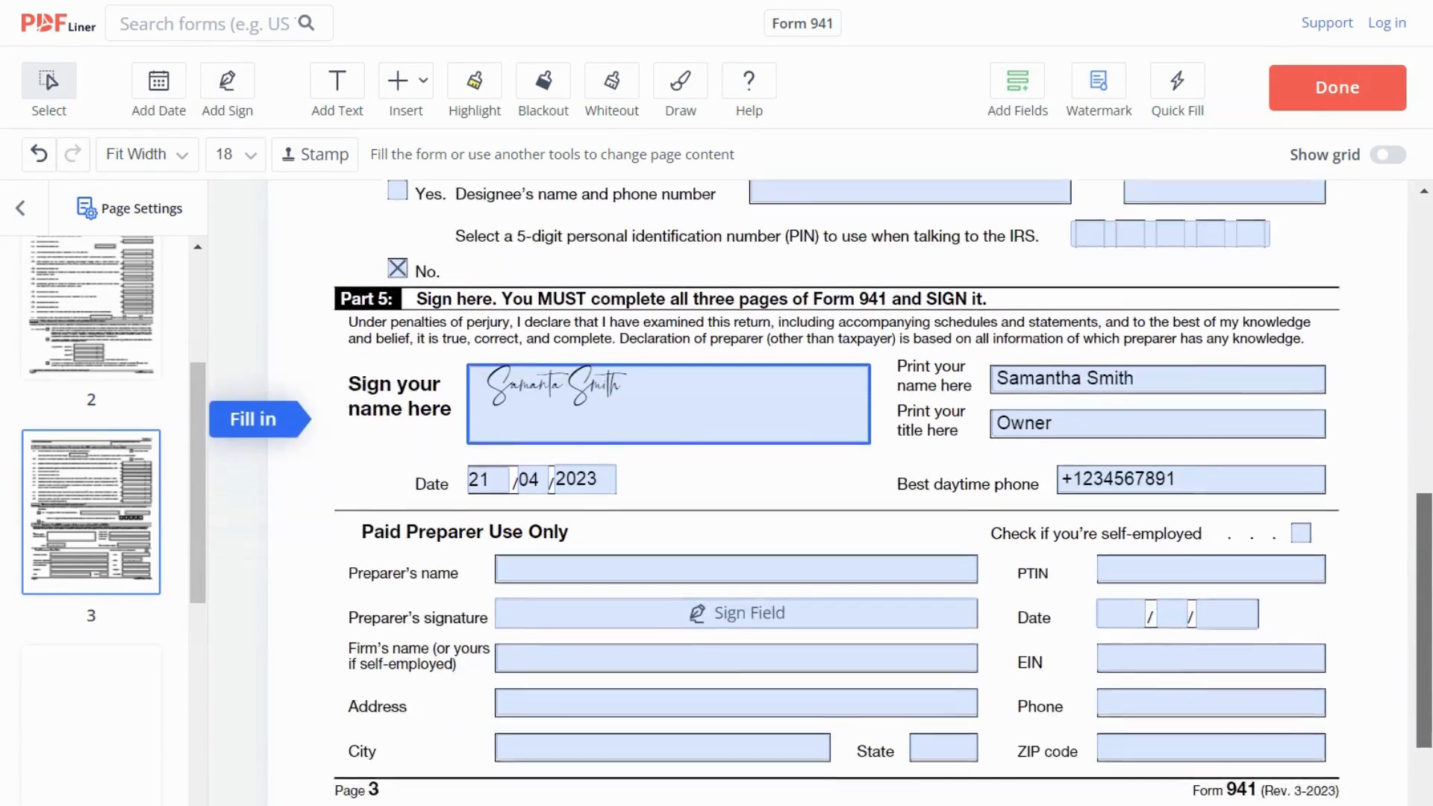
pyautogui.click(954, 441)
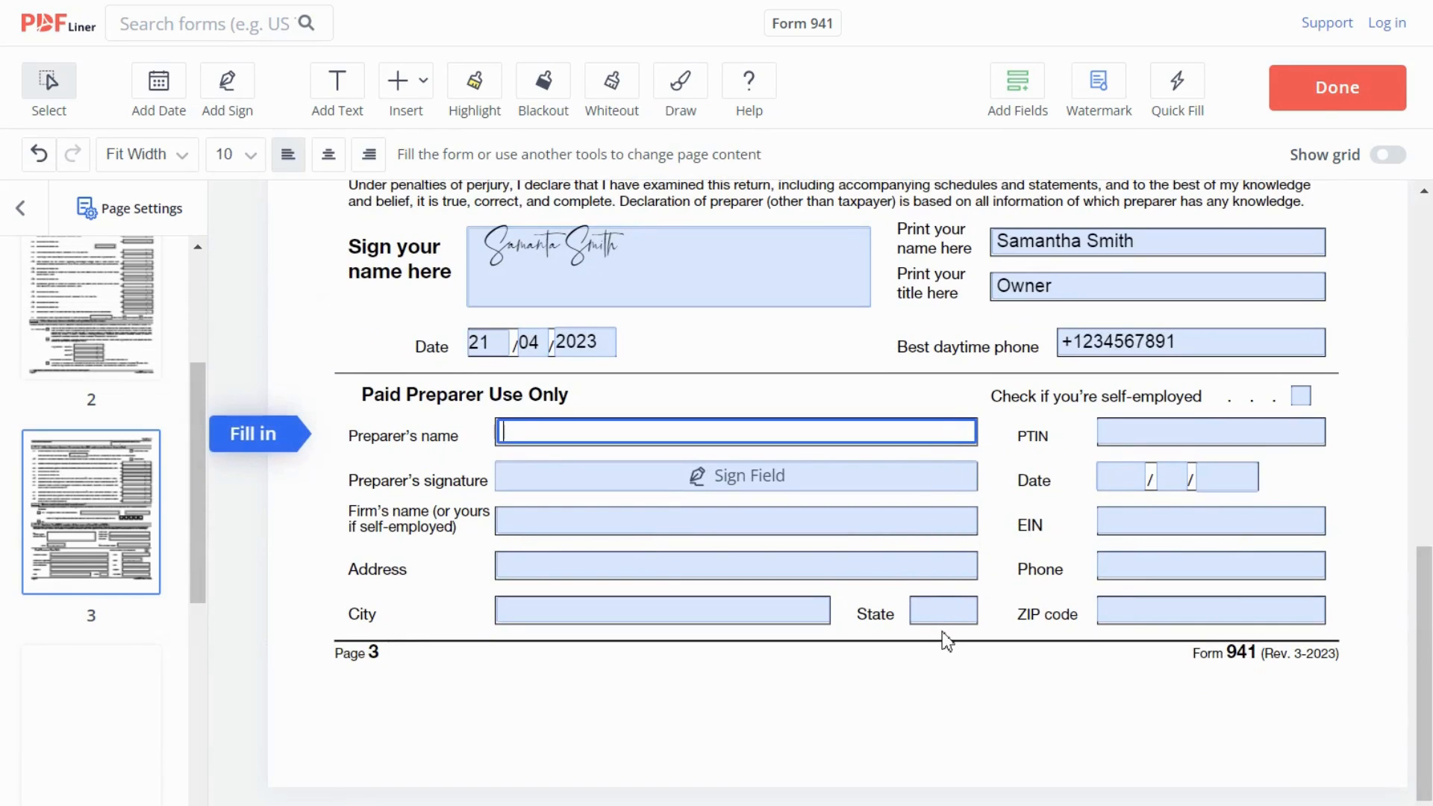
# - Open page 5 and review the Form 941-V instructions and the payment voucher fields
pyautogui.moveTo(199, 502); pyautogui.dragTo(221, 656)
pyautogui.click(70, 624)
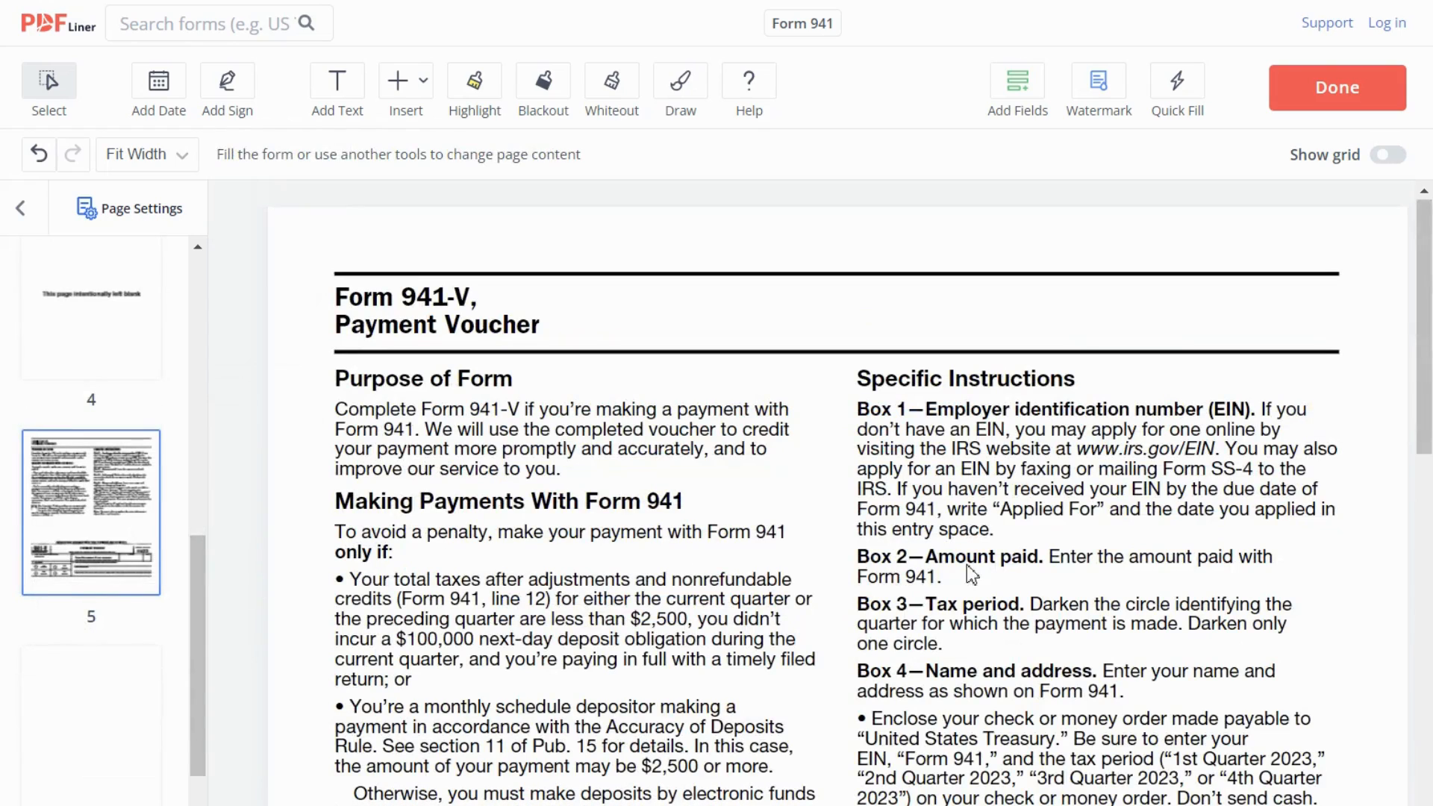
pyautogui.moveTo(1424, 359); pyautogui.dragTo(1425, 692)
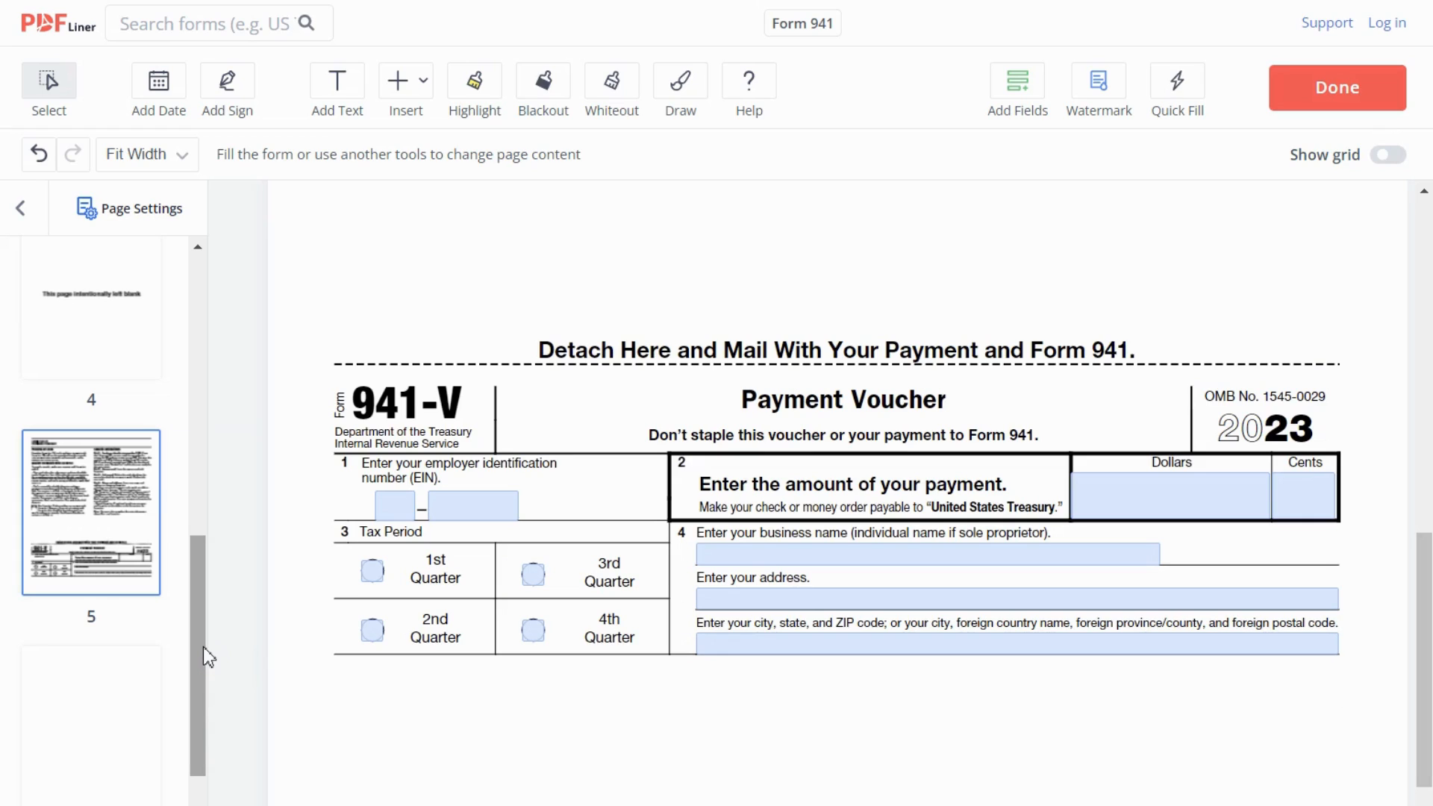
# - Return to page 1 of the form and finish editing to bring up the send, save and print options
pyautogui.moveTo(203, 647); pyautogui.dragTo(204, 357)
pyautogui.click(102, 342)
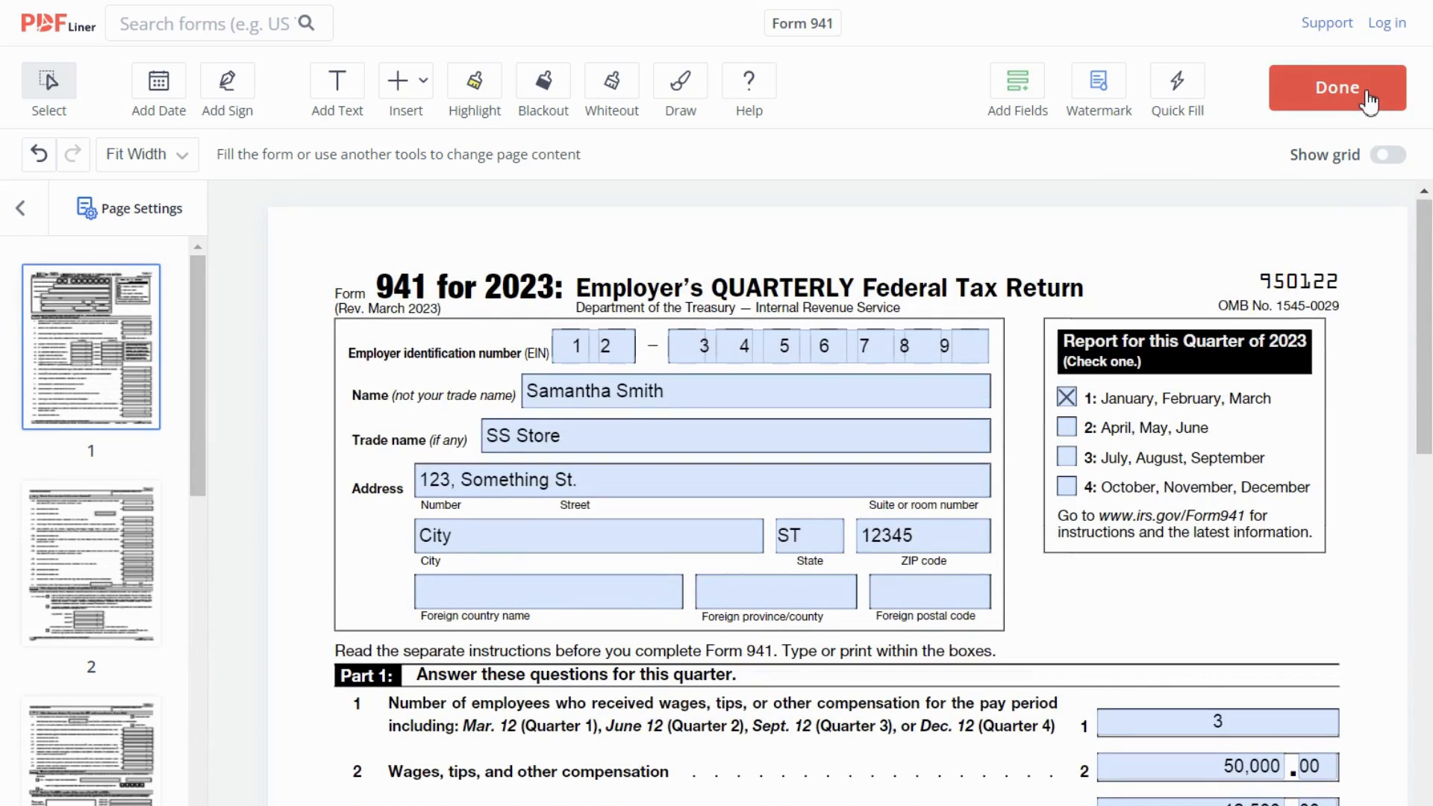
pyautogui.click(1327, 94)
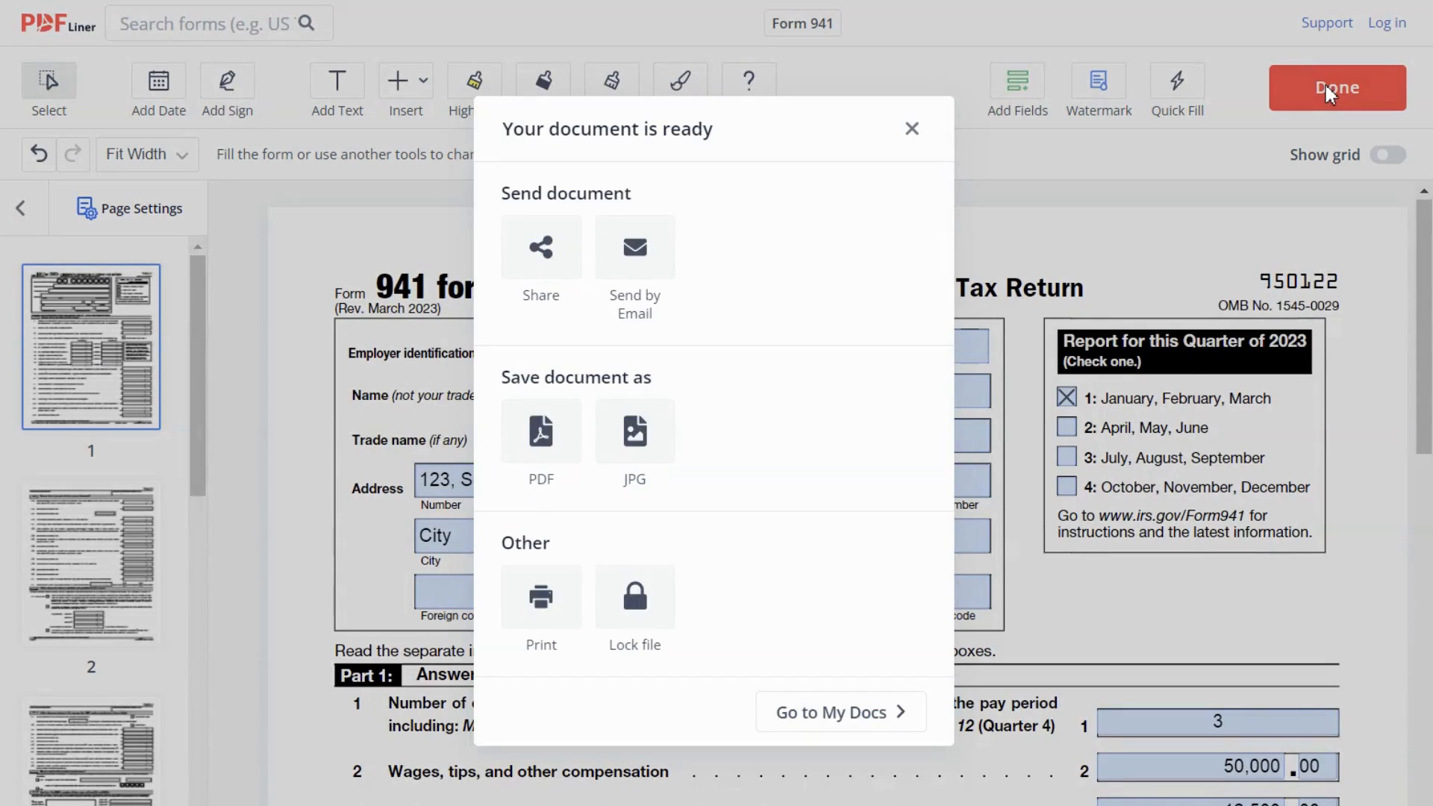